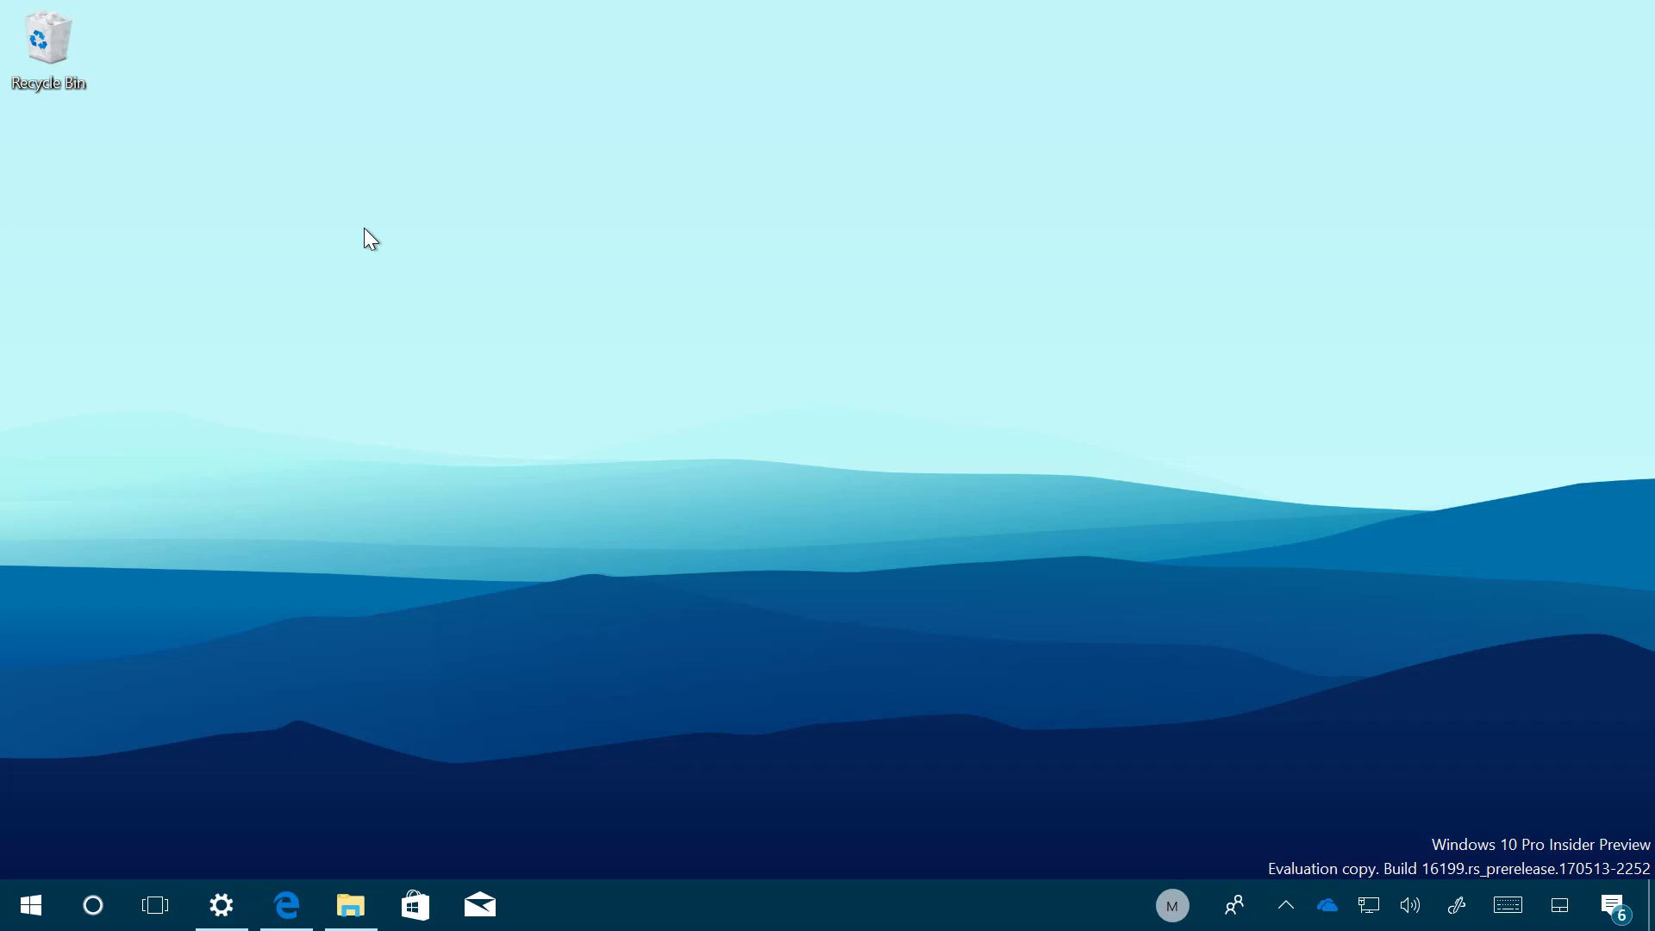
Look at the Start menu's context options for Windows Configuration Designer and the Mail tile
left_click(43, 916)
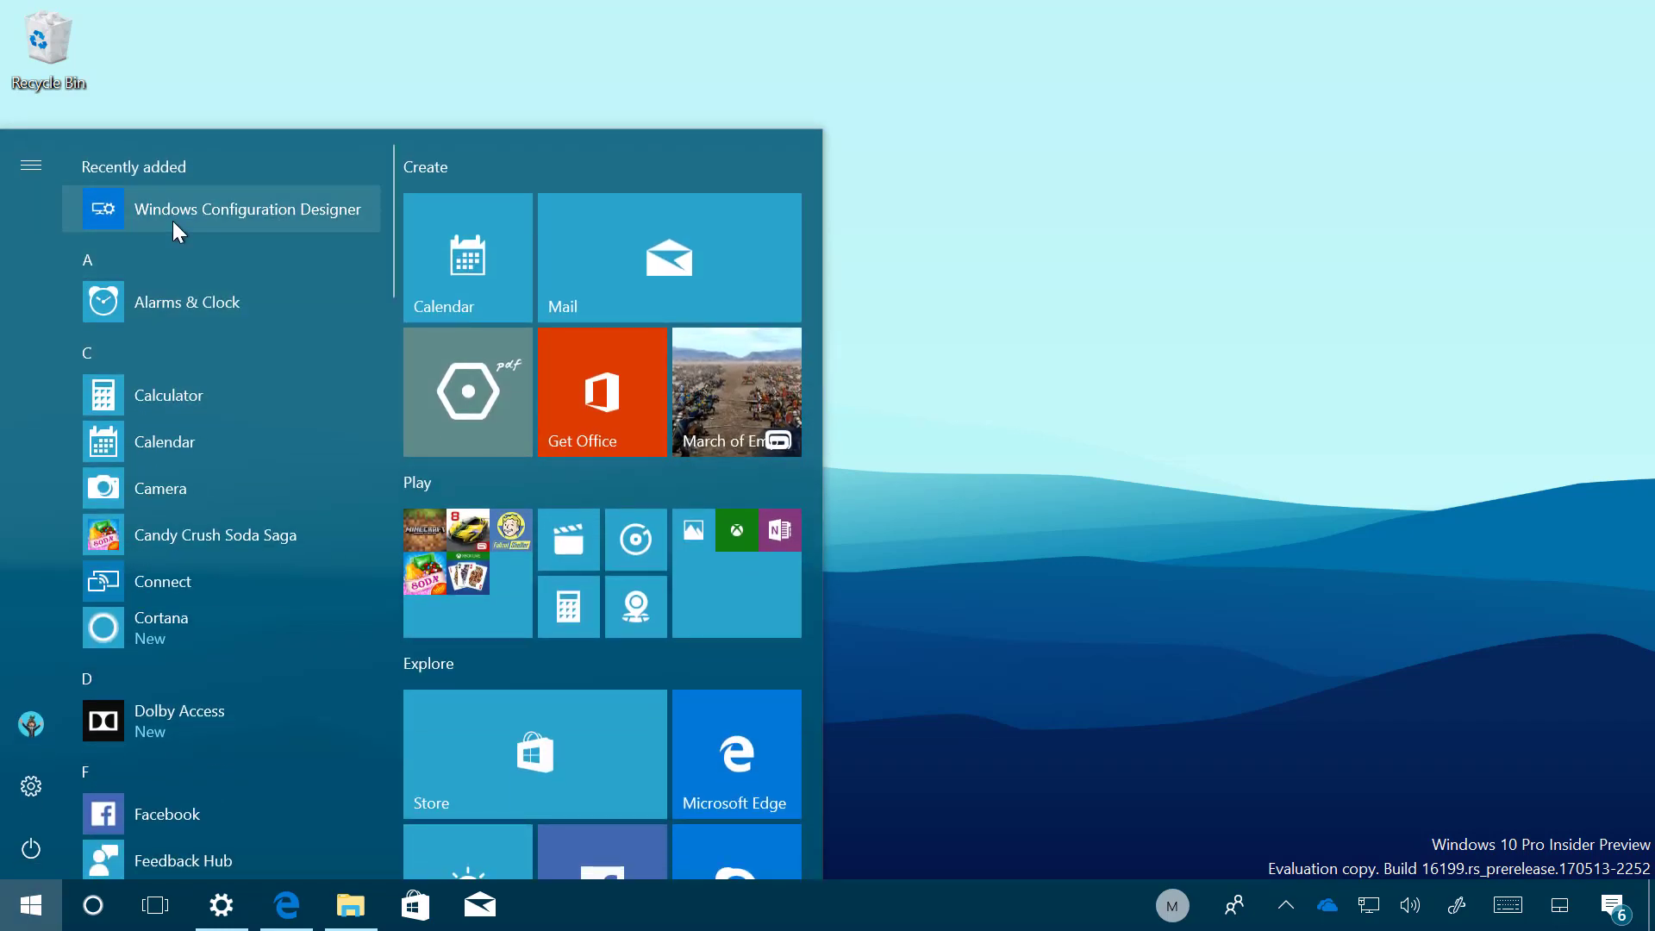
right_click(172, 221)
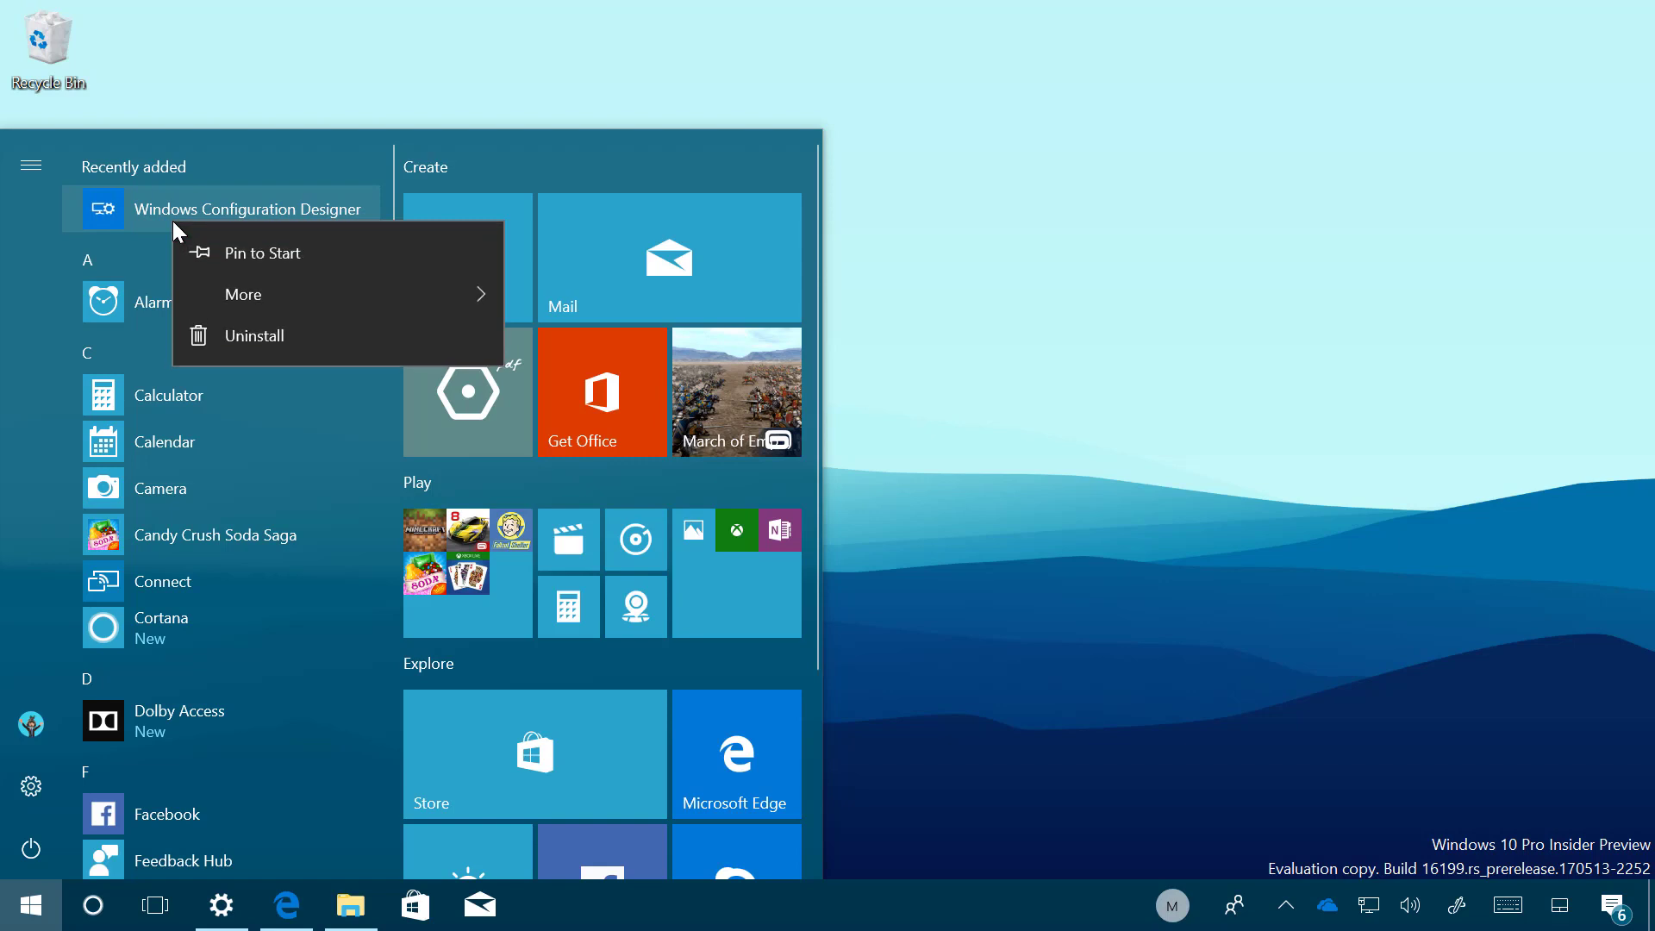
mouse_move(252, 297)
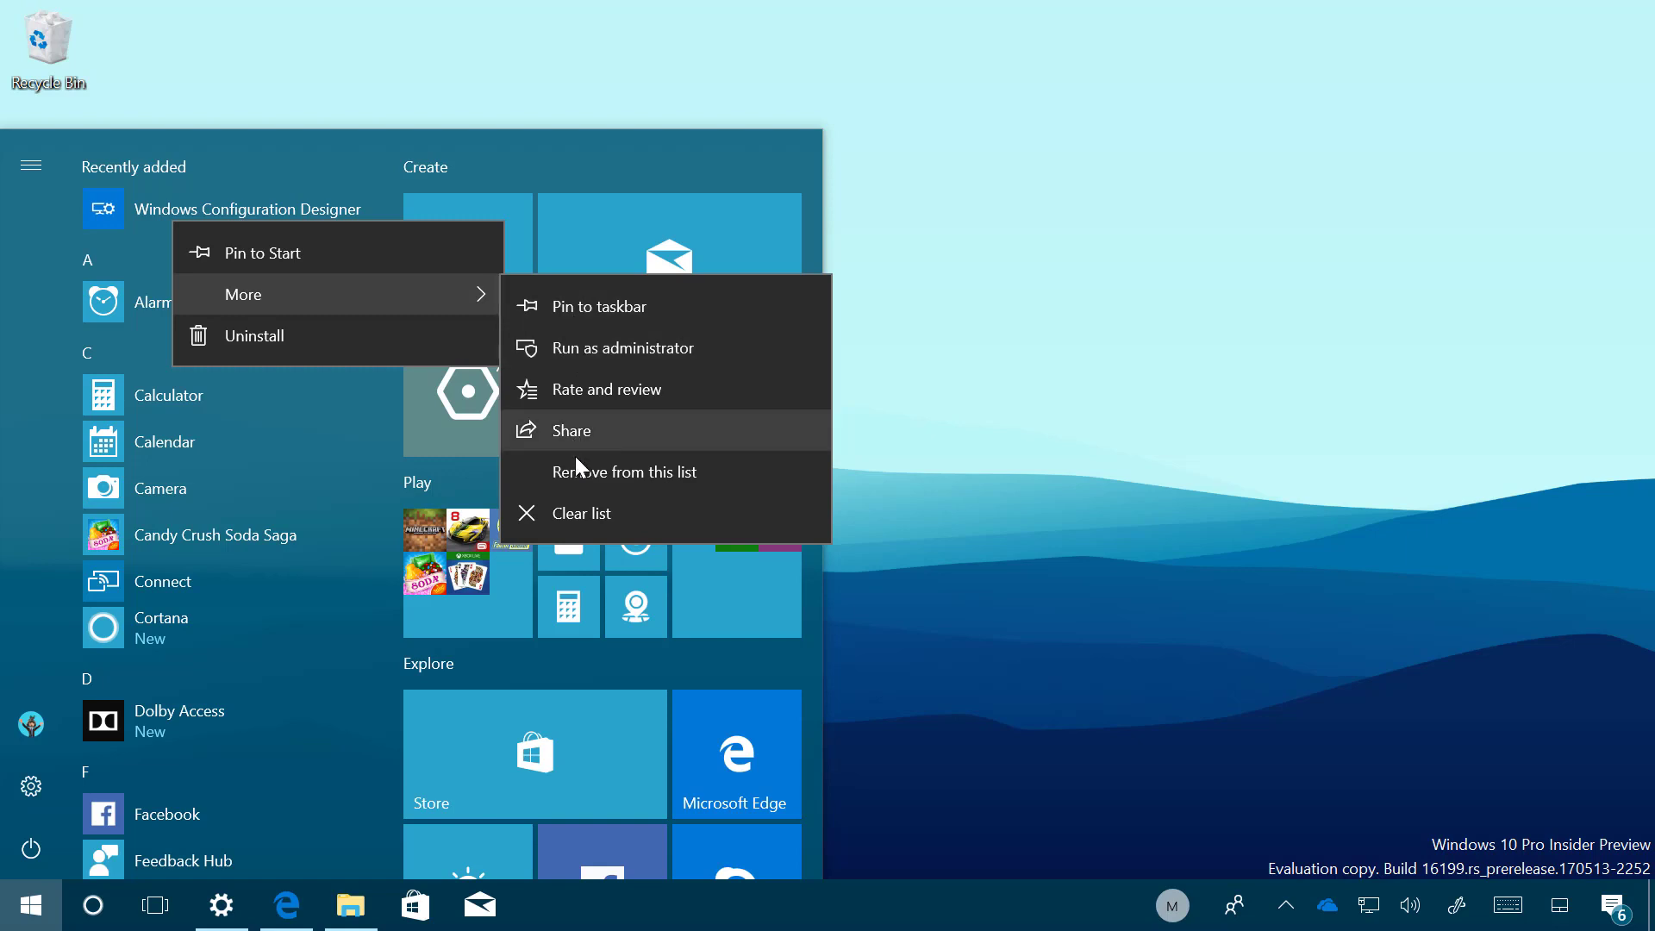
left_click(345, 441)
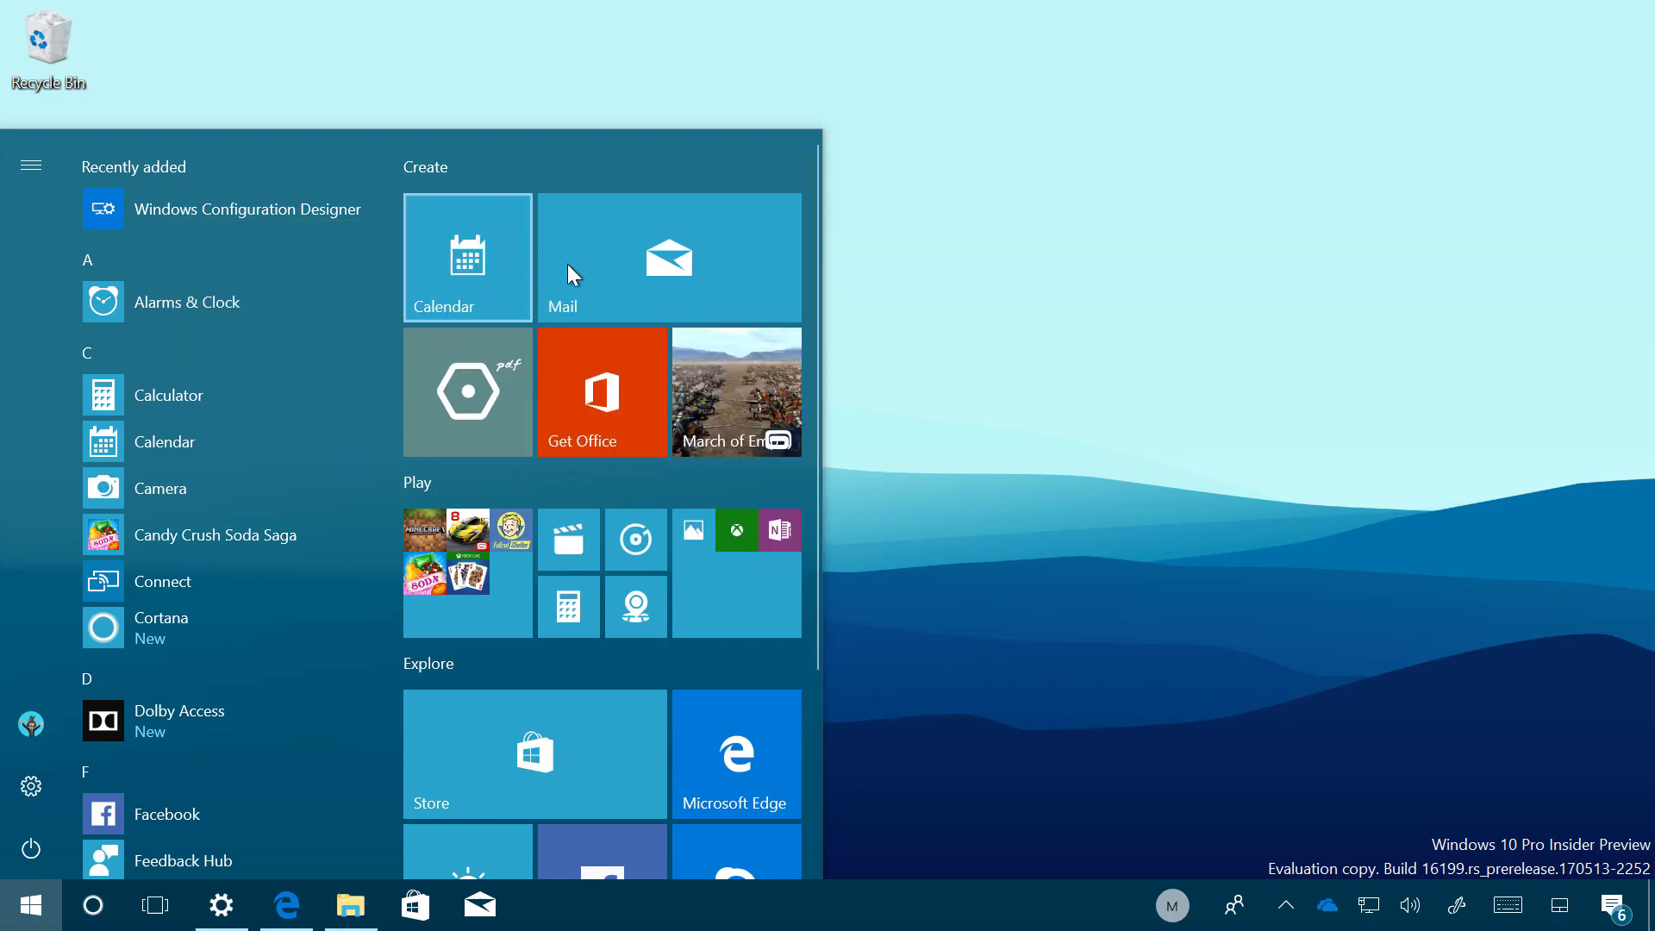
right_click(589, 265)
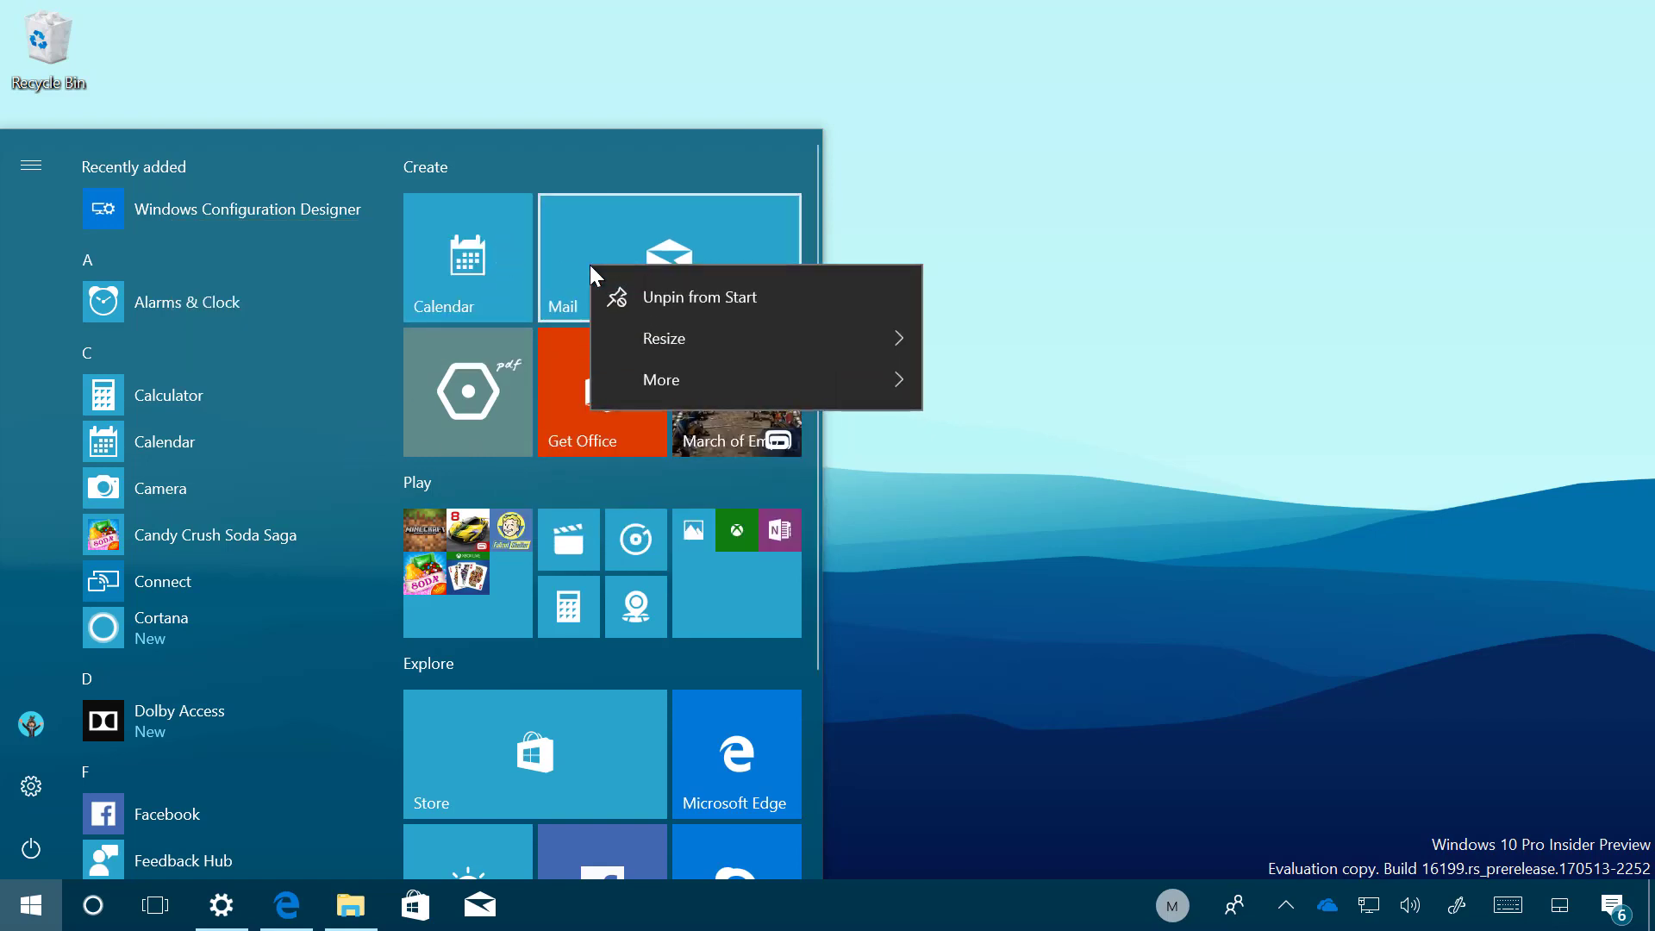
mouse_move(664, 375)
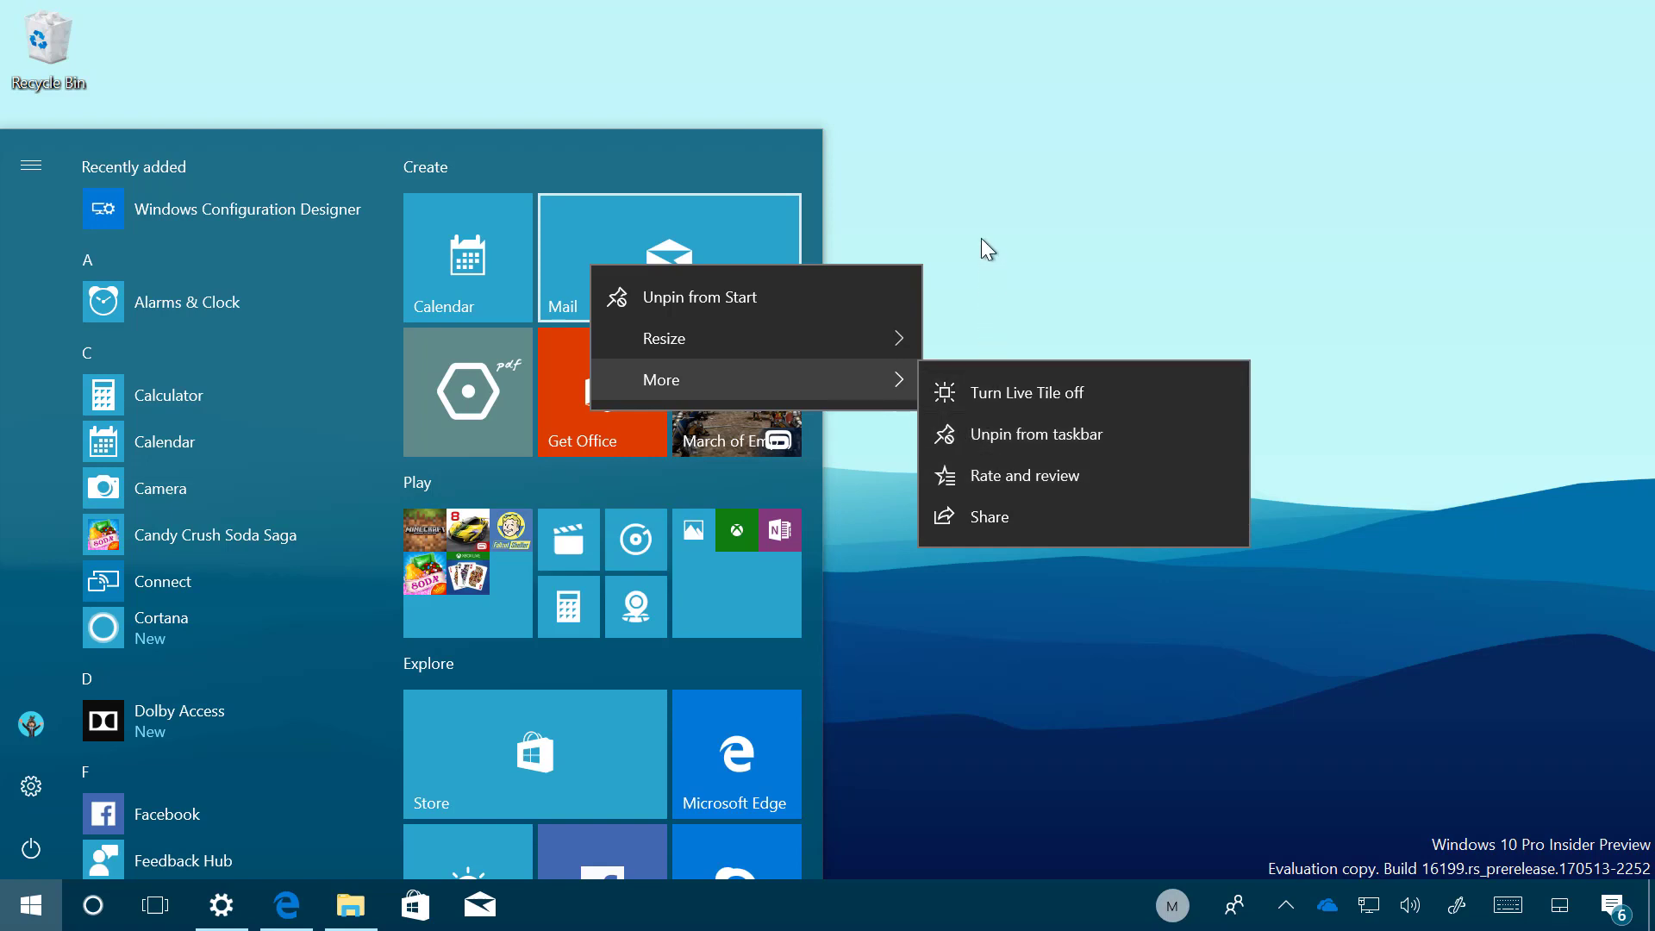
left_click(973, 193)
left_click(973, 193)
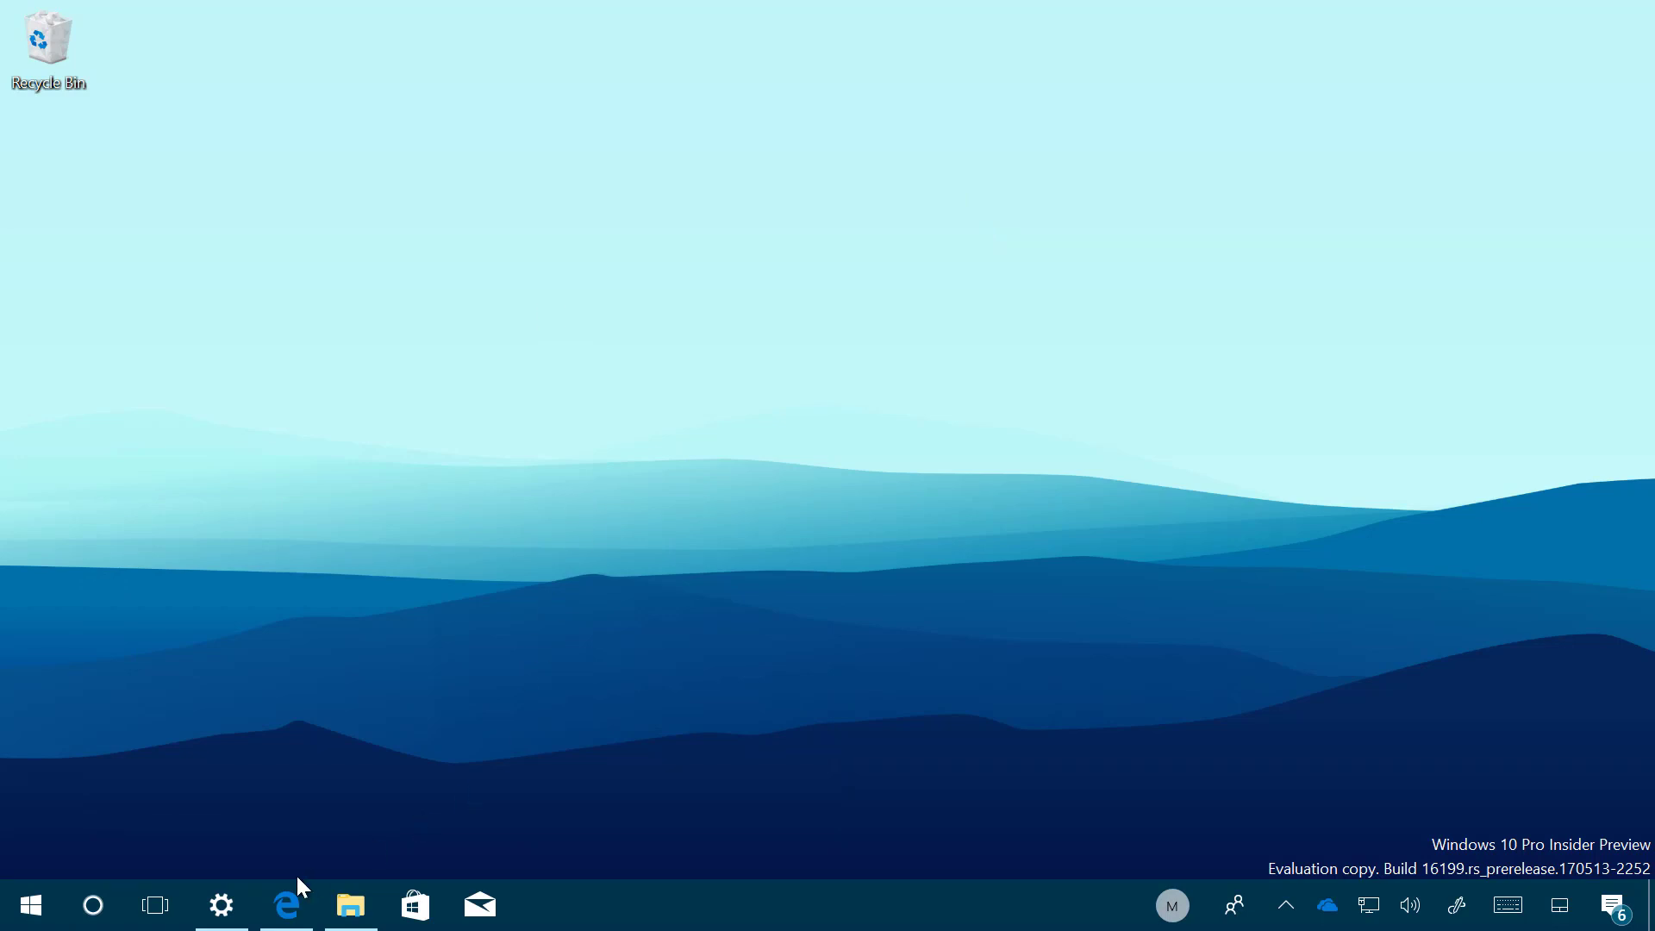
Peek at the desktop and the My People contacts panel, then return to the PUREinfoTech article
left_click(285, 899)
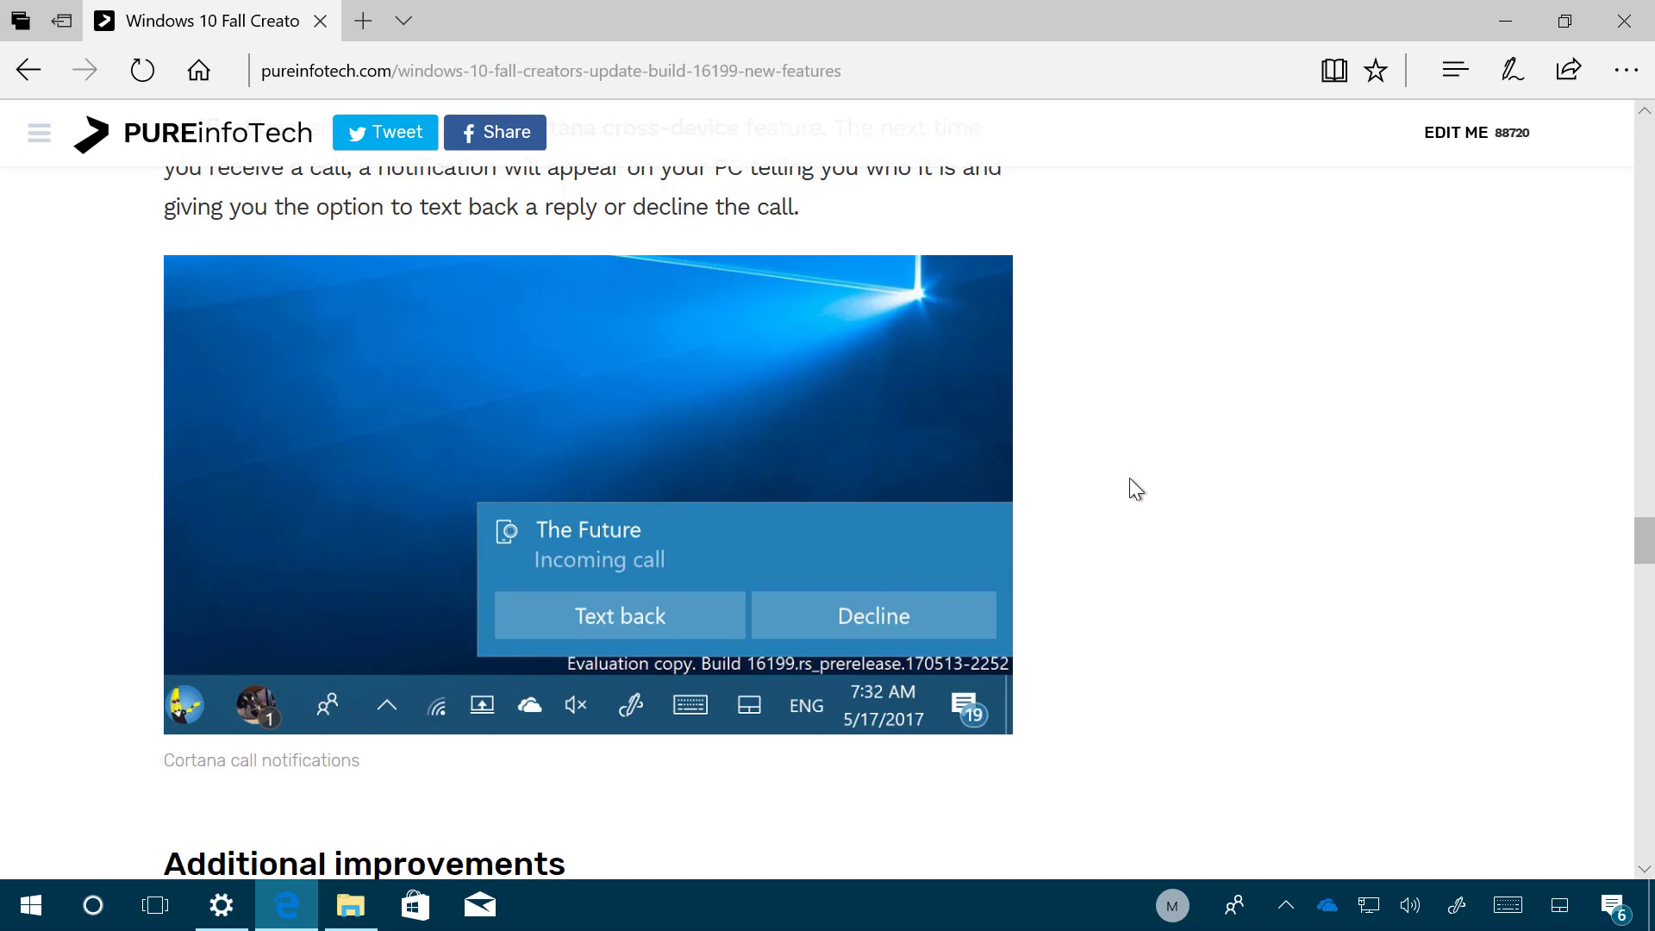
key("super+d")
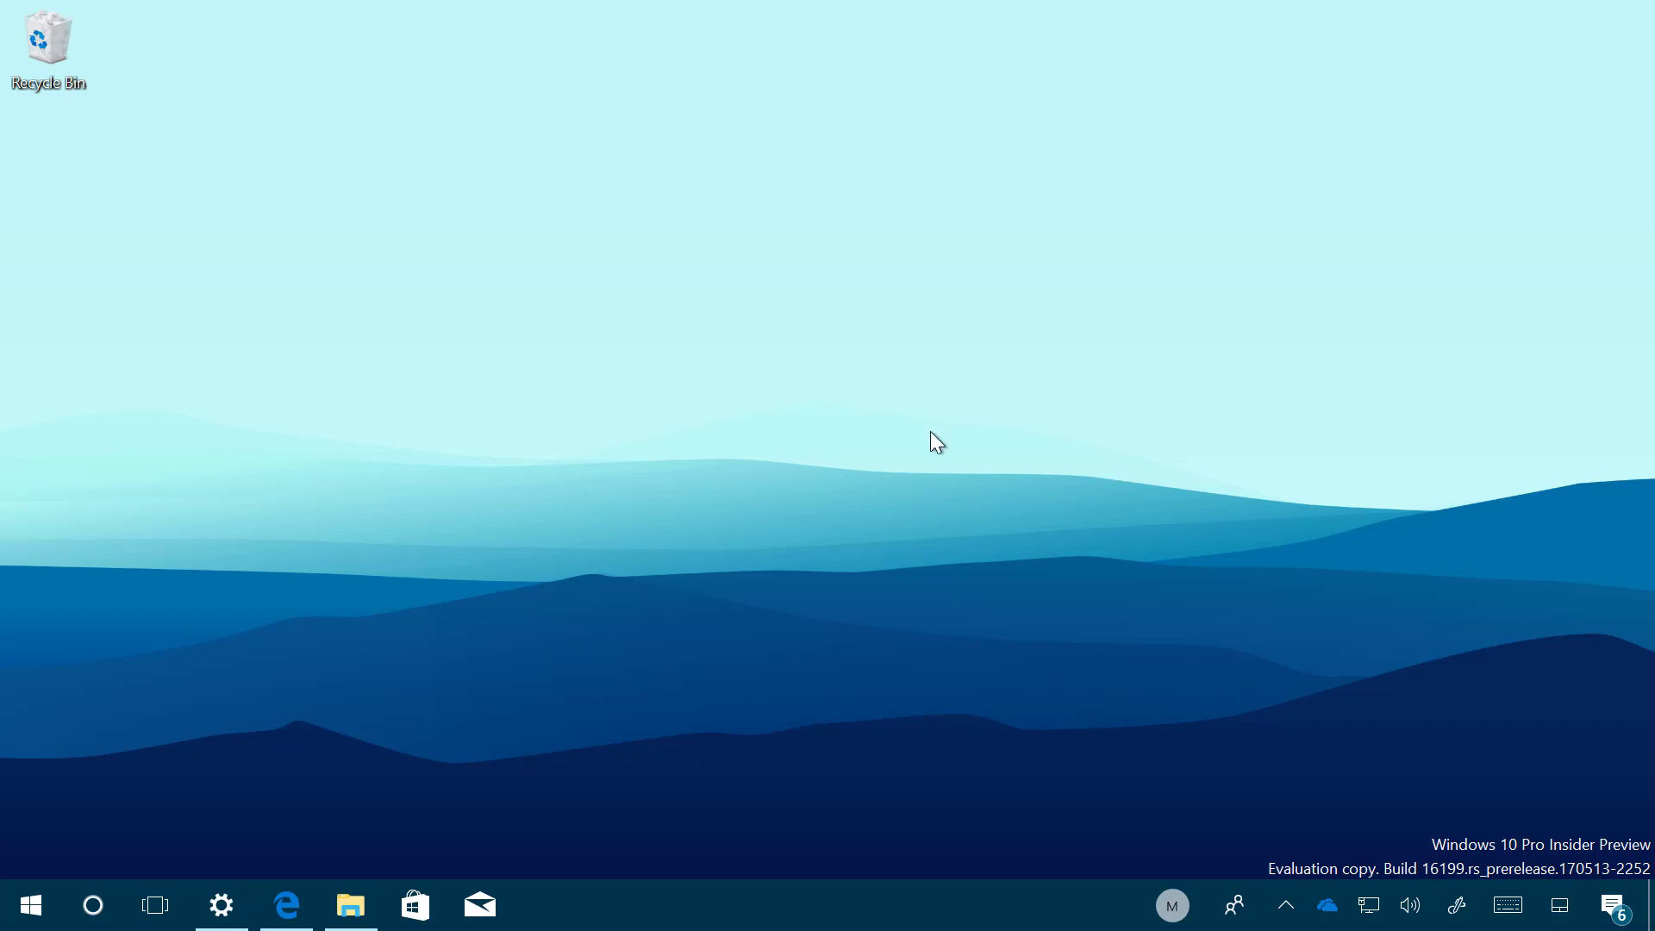
left_click(1235, 904)
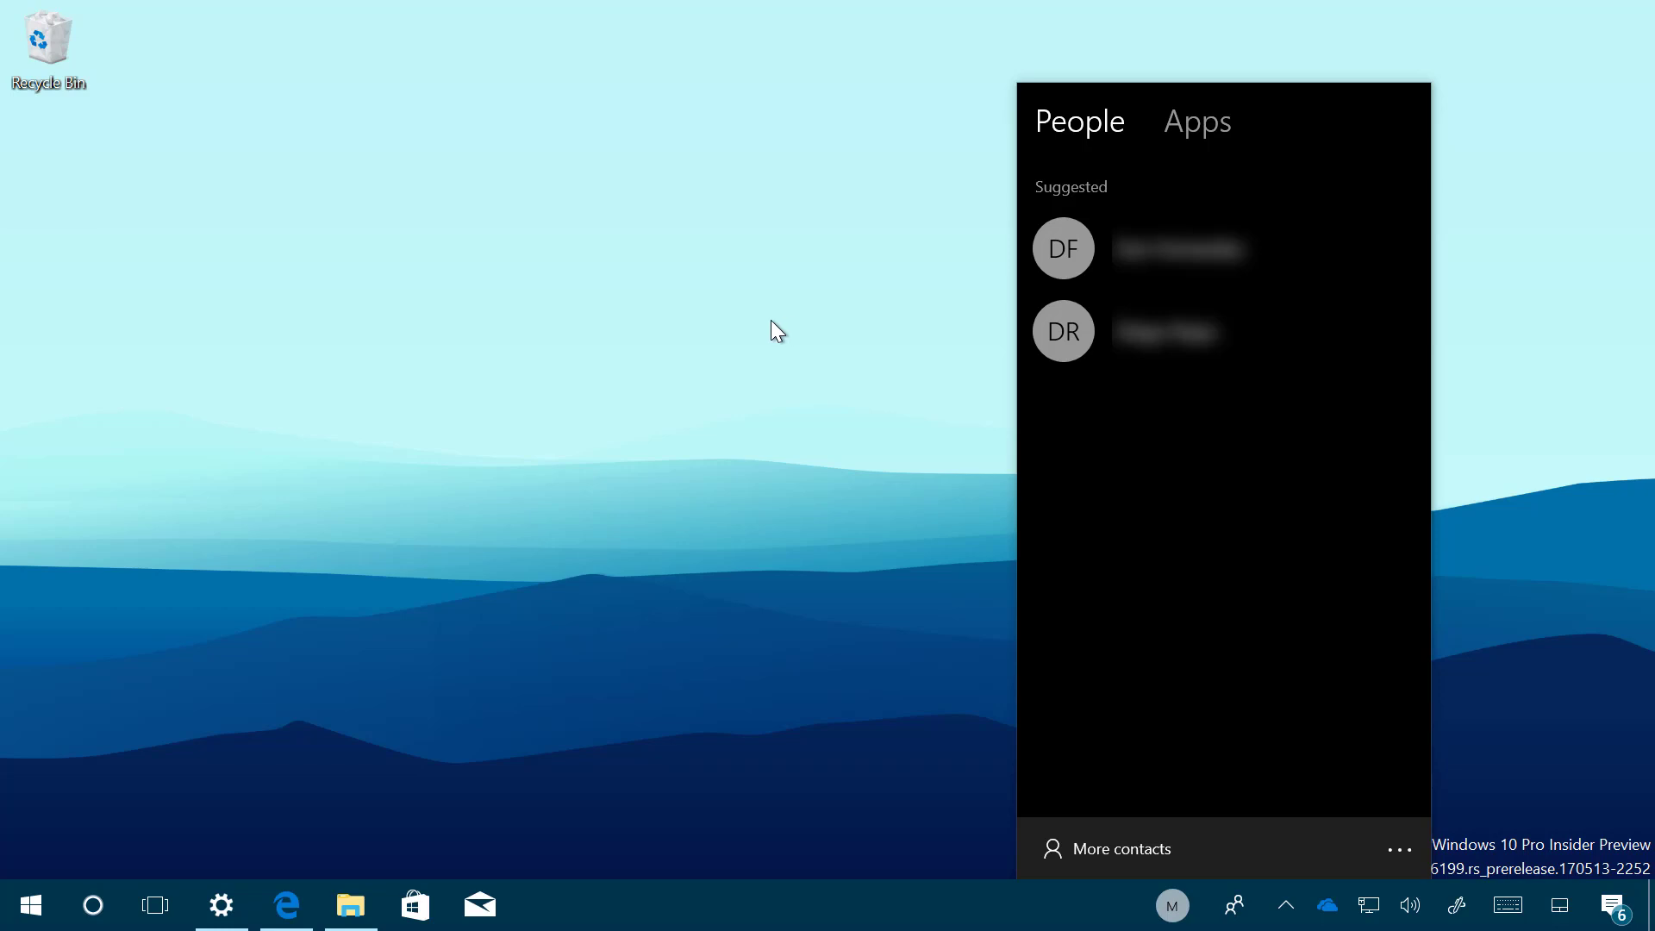
left_click(771, 322)
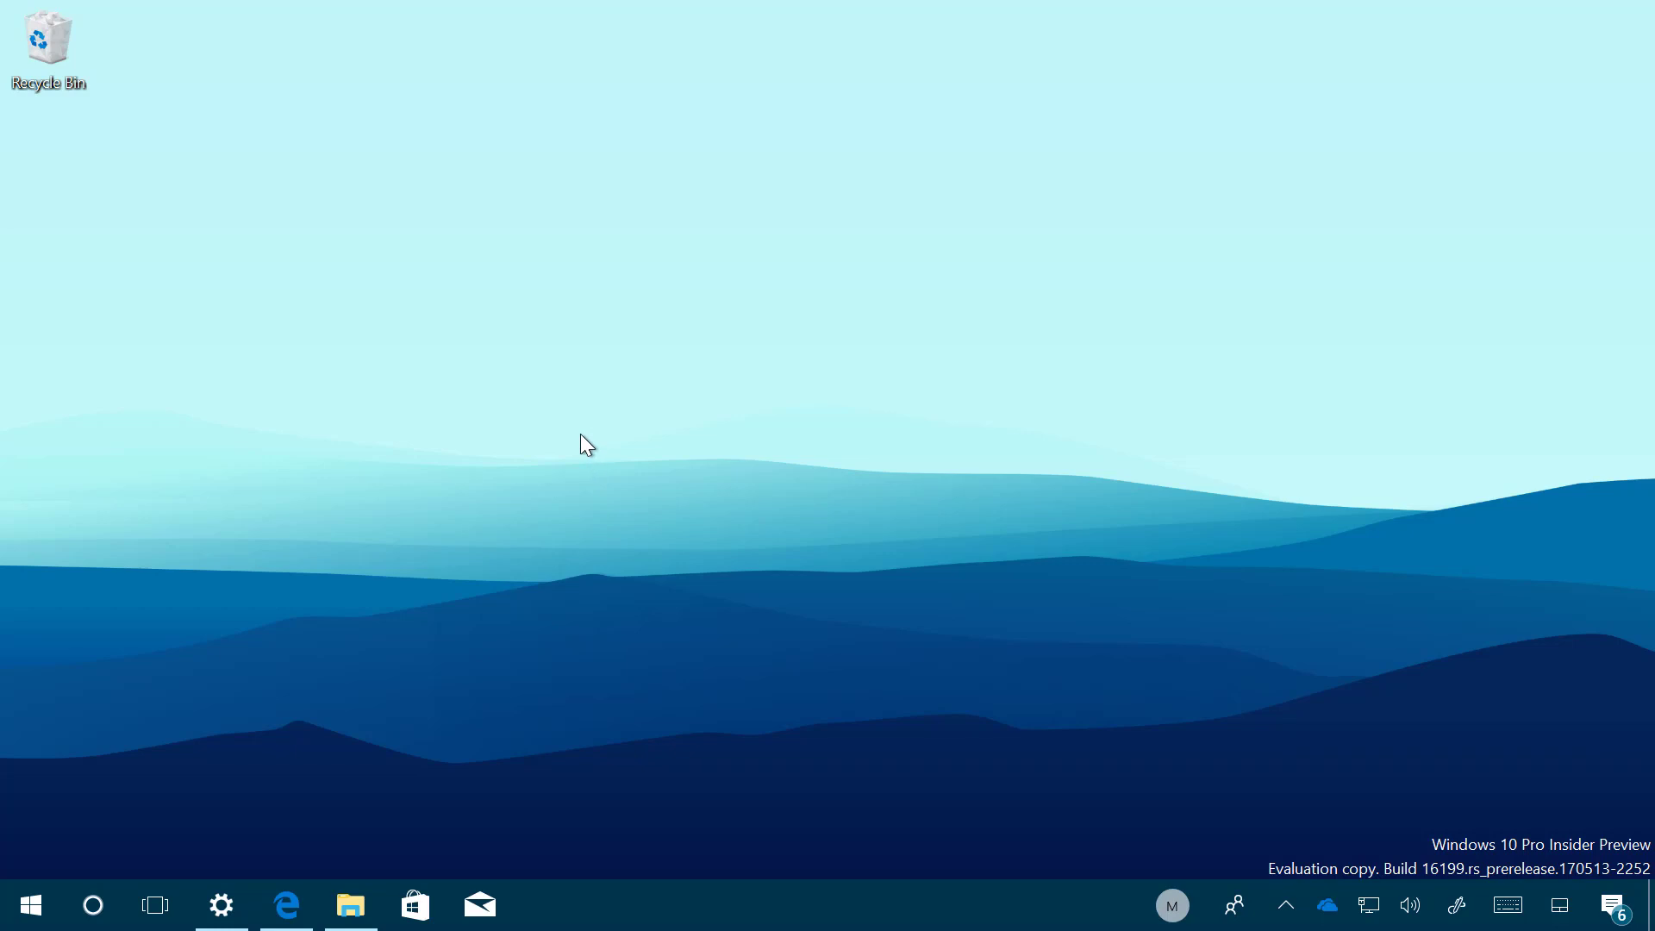
left_click(287, 904)
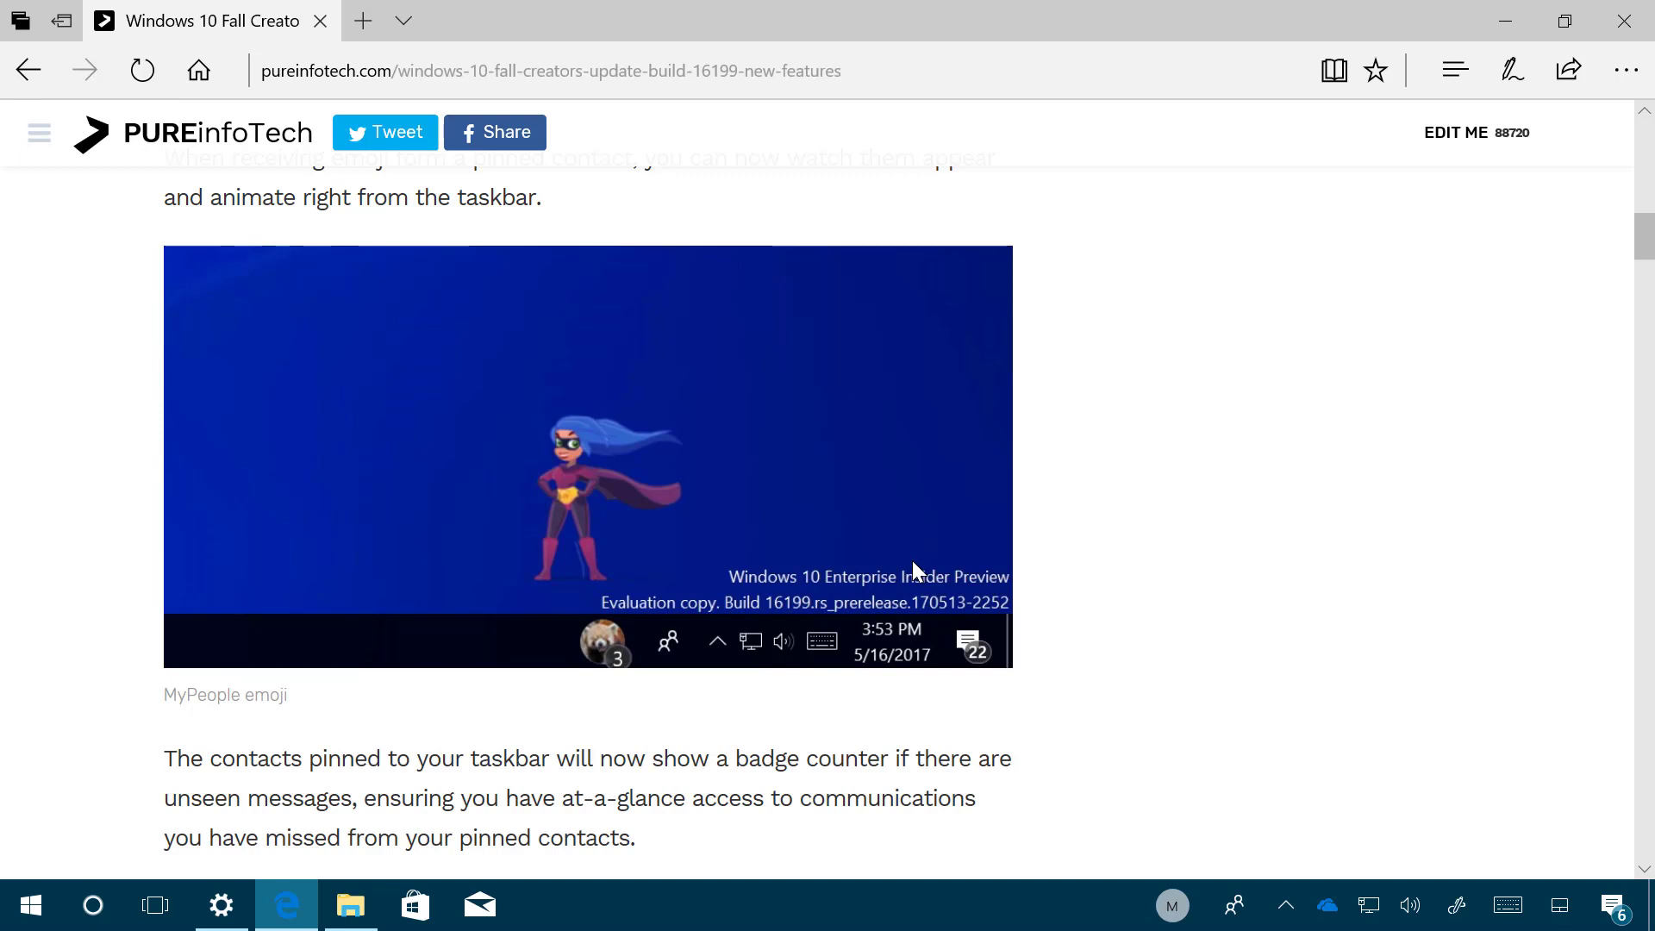
Drag the forest photo from the wallpapers folder onto the pinned contact and send it by Mail
left_click(1517, 24)
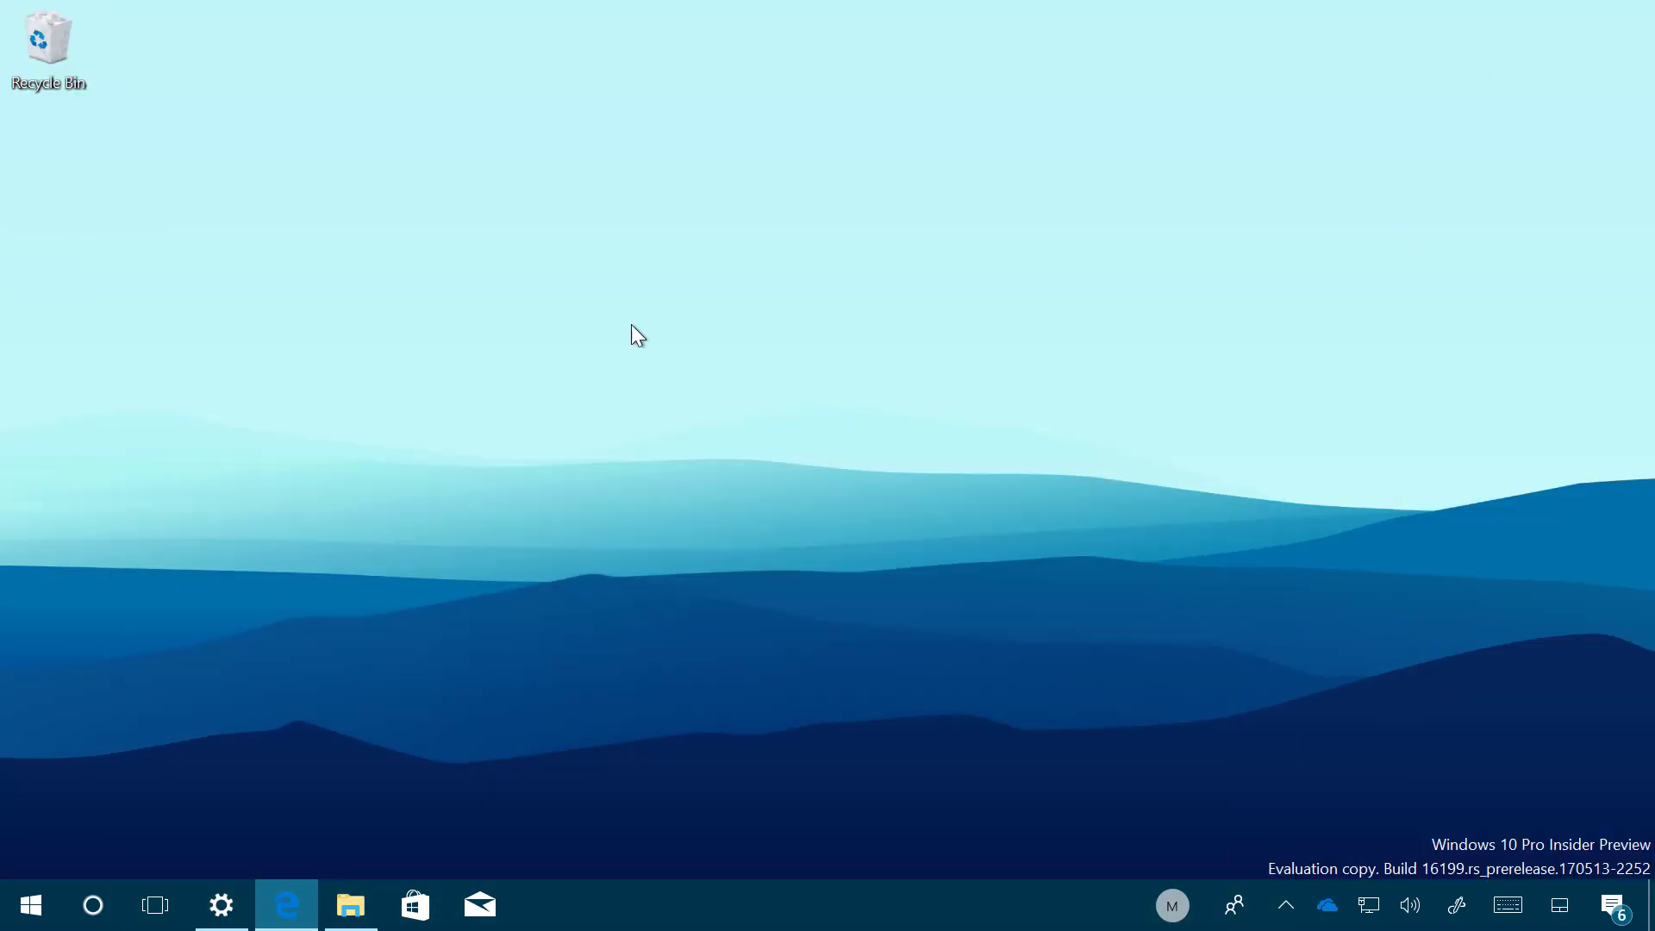
left_click(350, 912)
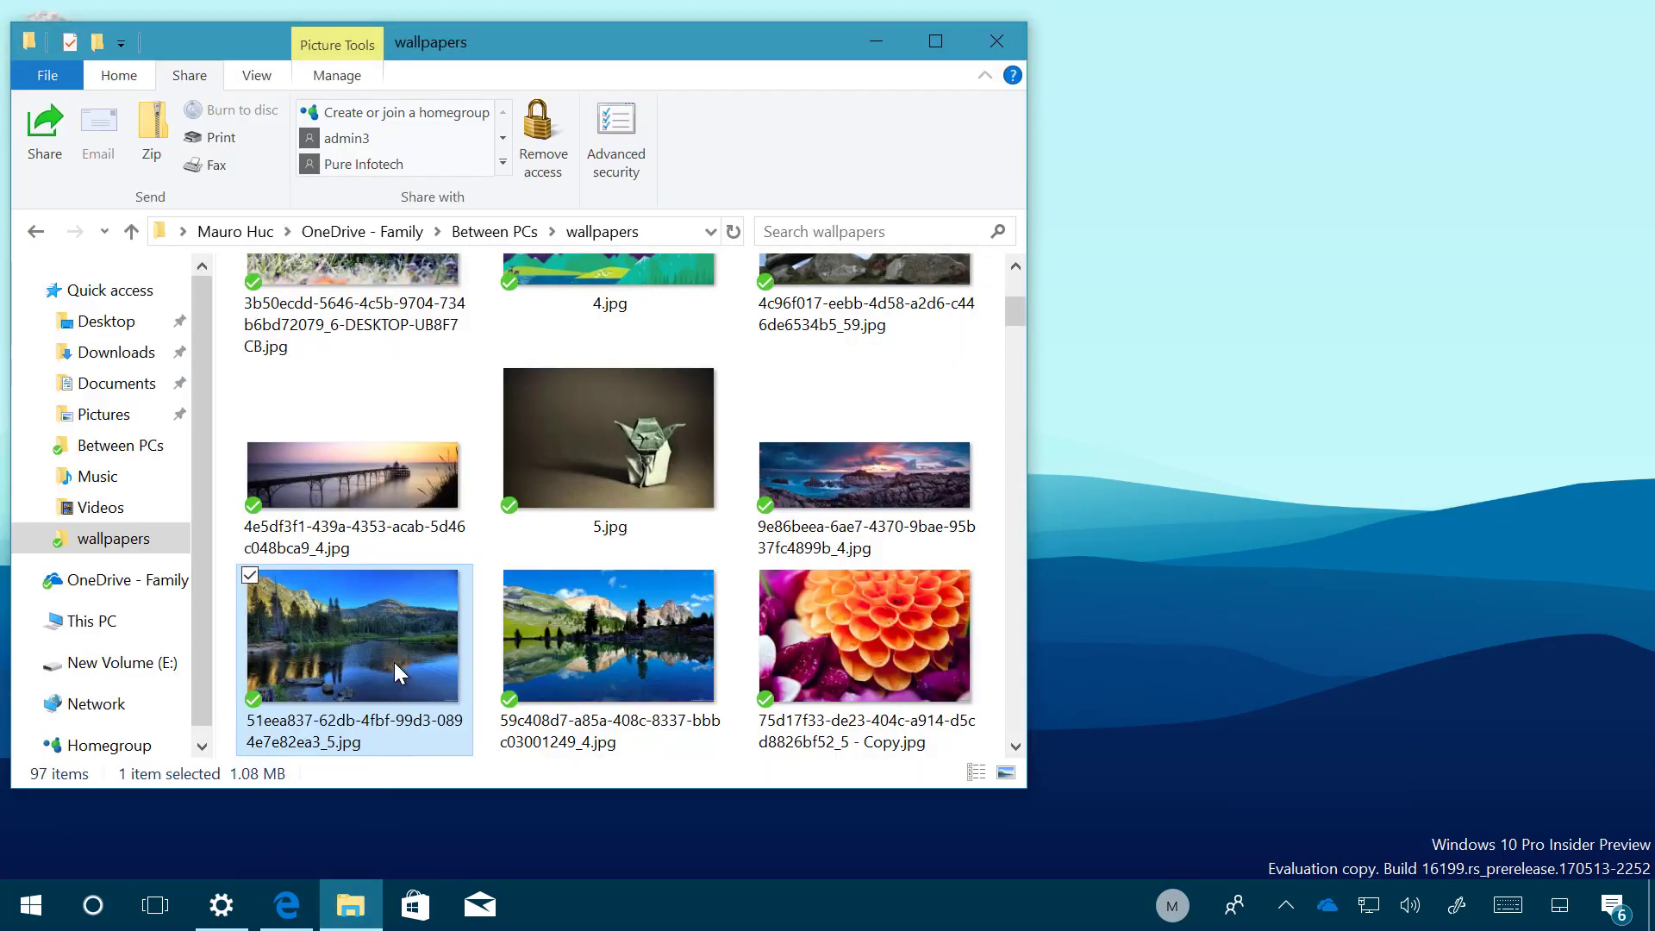
mouse_move(395, 665)
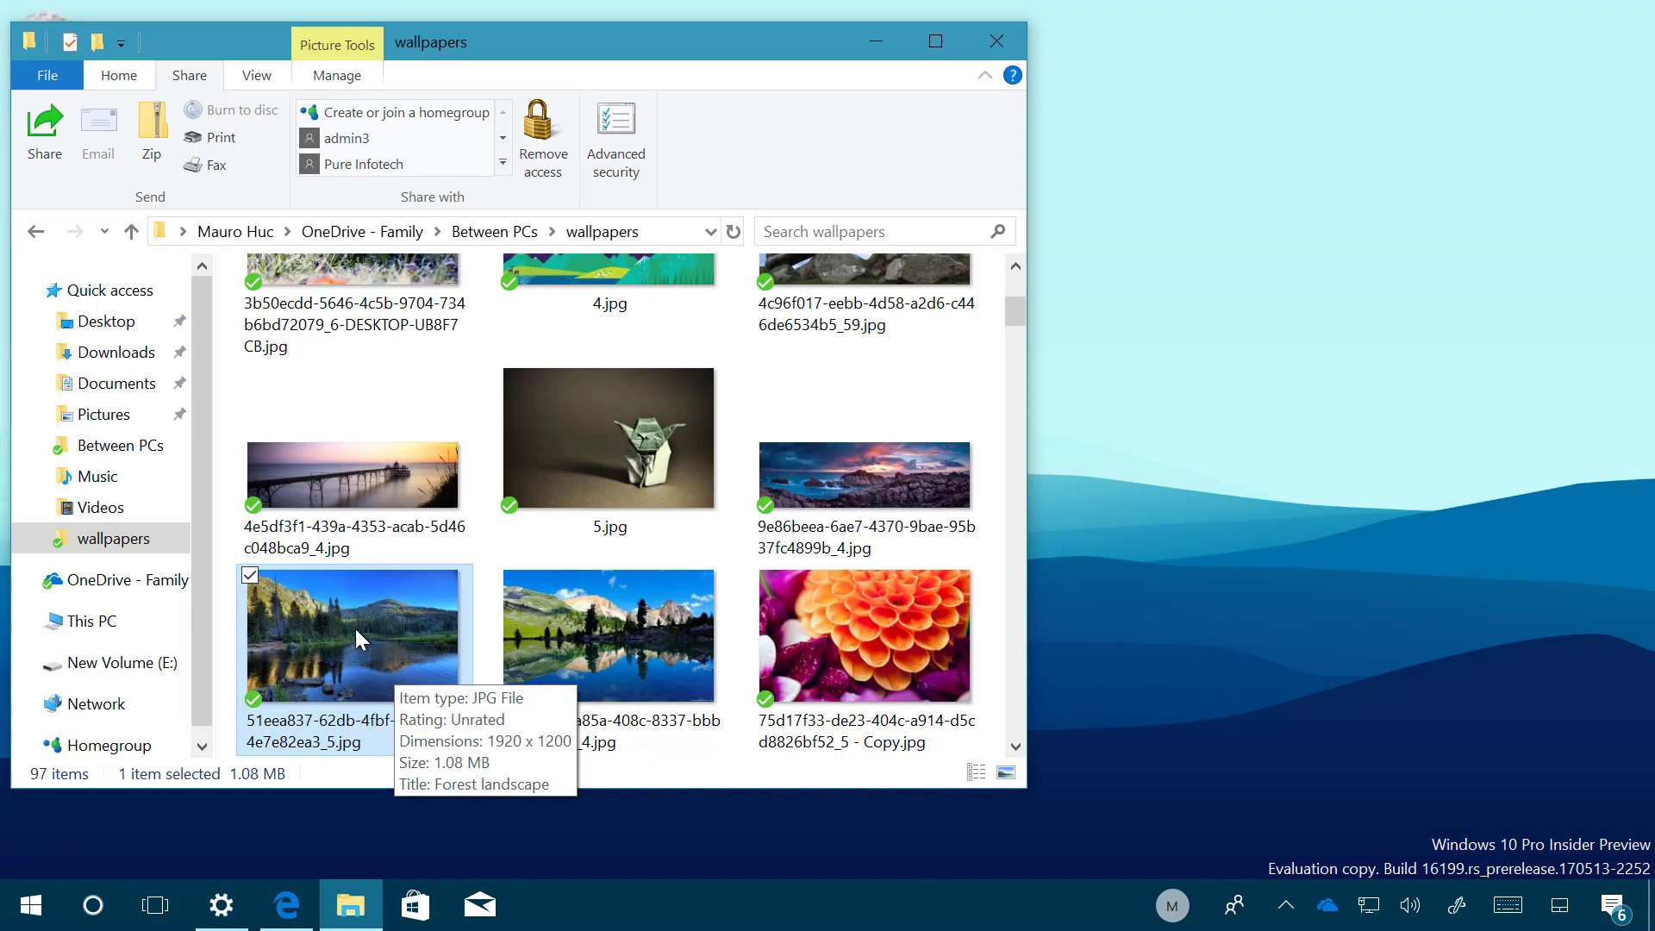
left_click_drag(321, 639, 1180, 919)
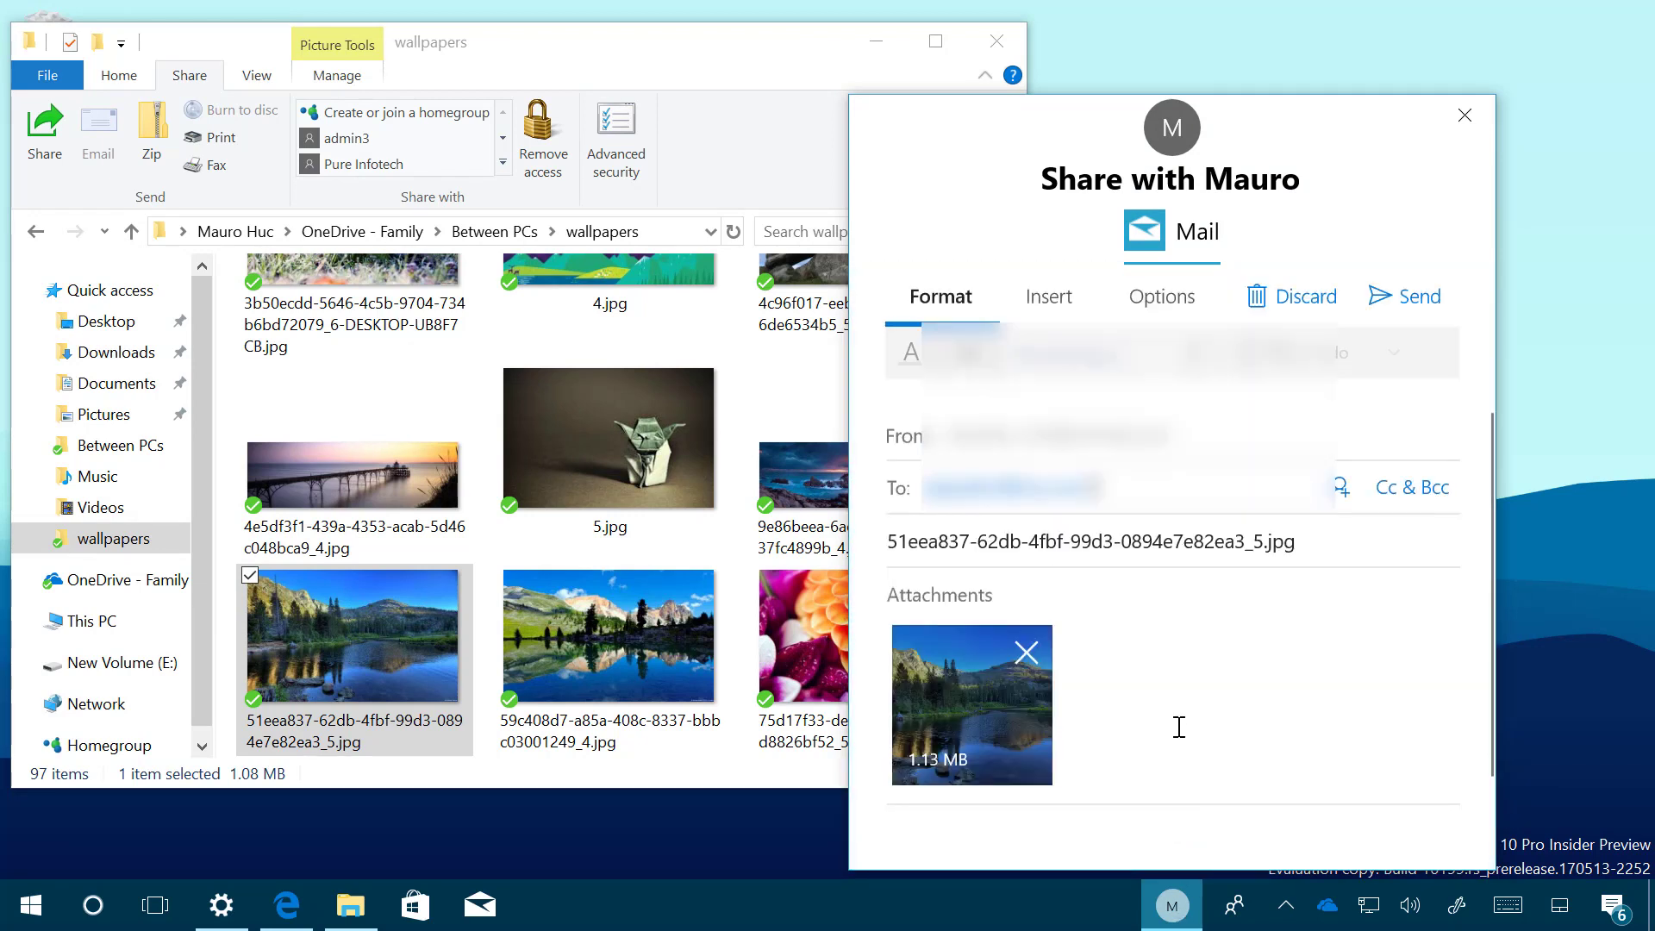
left_click(1411, 302)
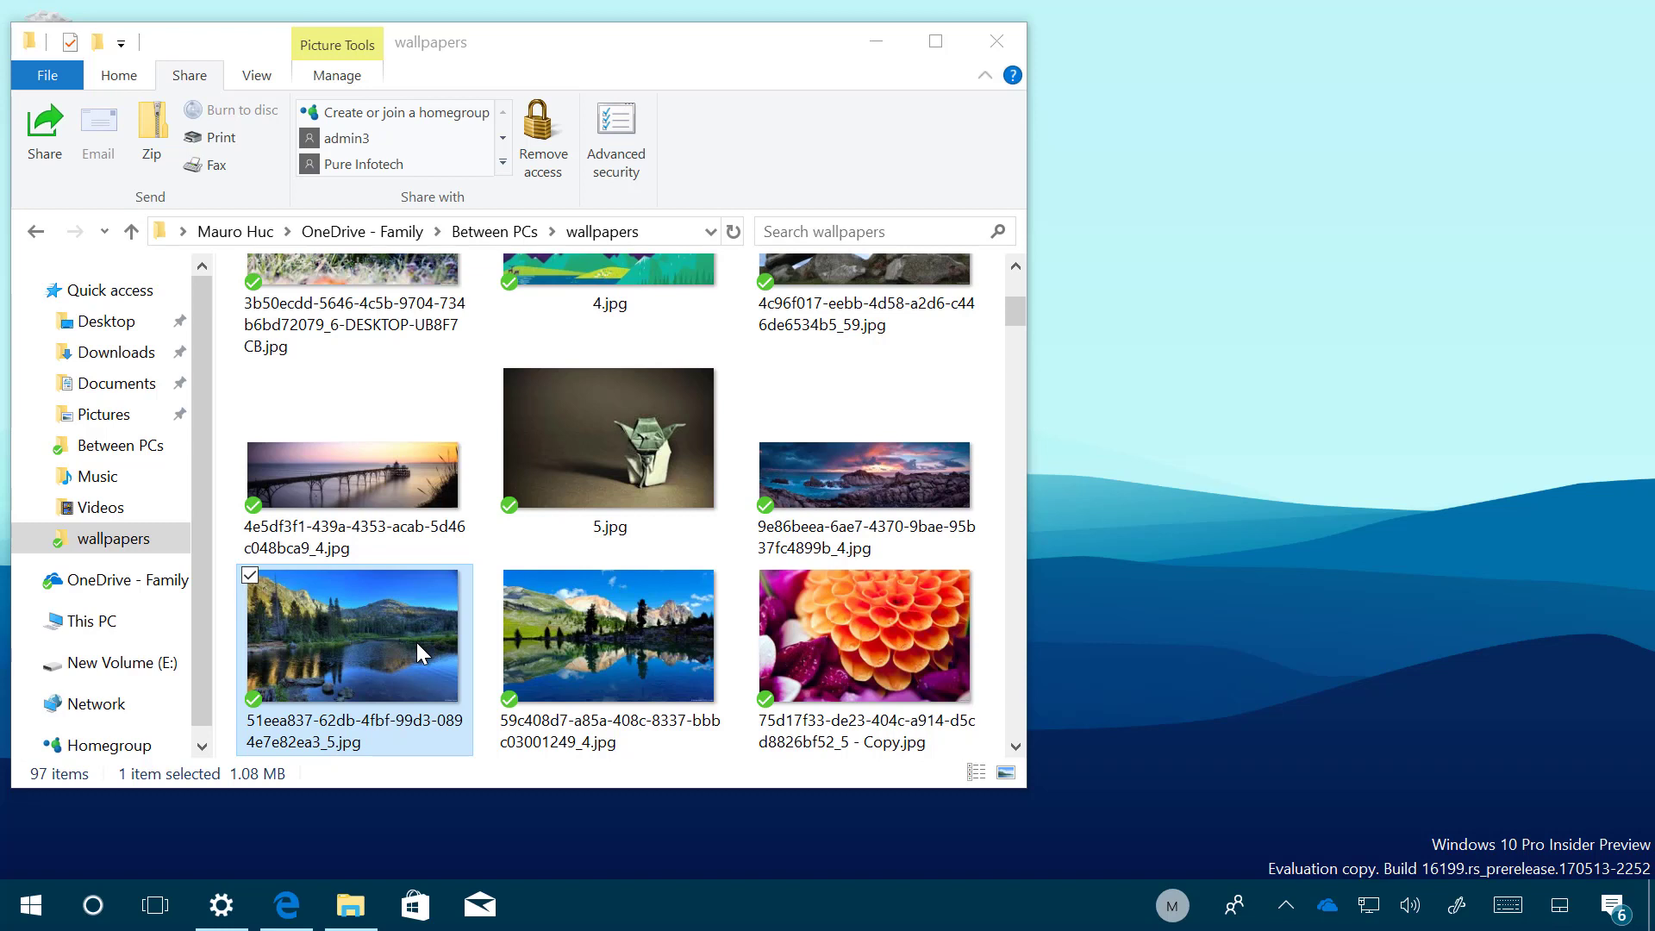
Send the 1.13 MB forest lake photo to the pinned contact via Share, then minimize Explorer
left_click(52, 138)
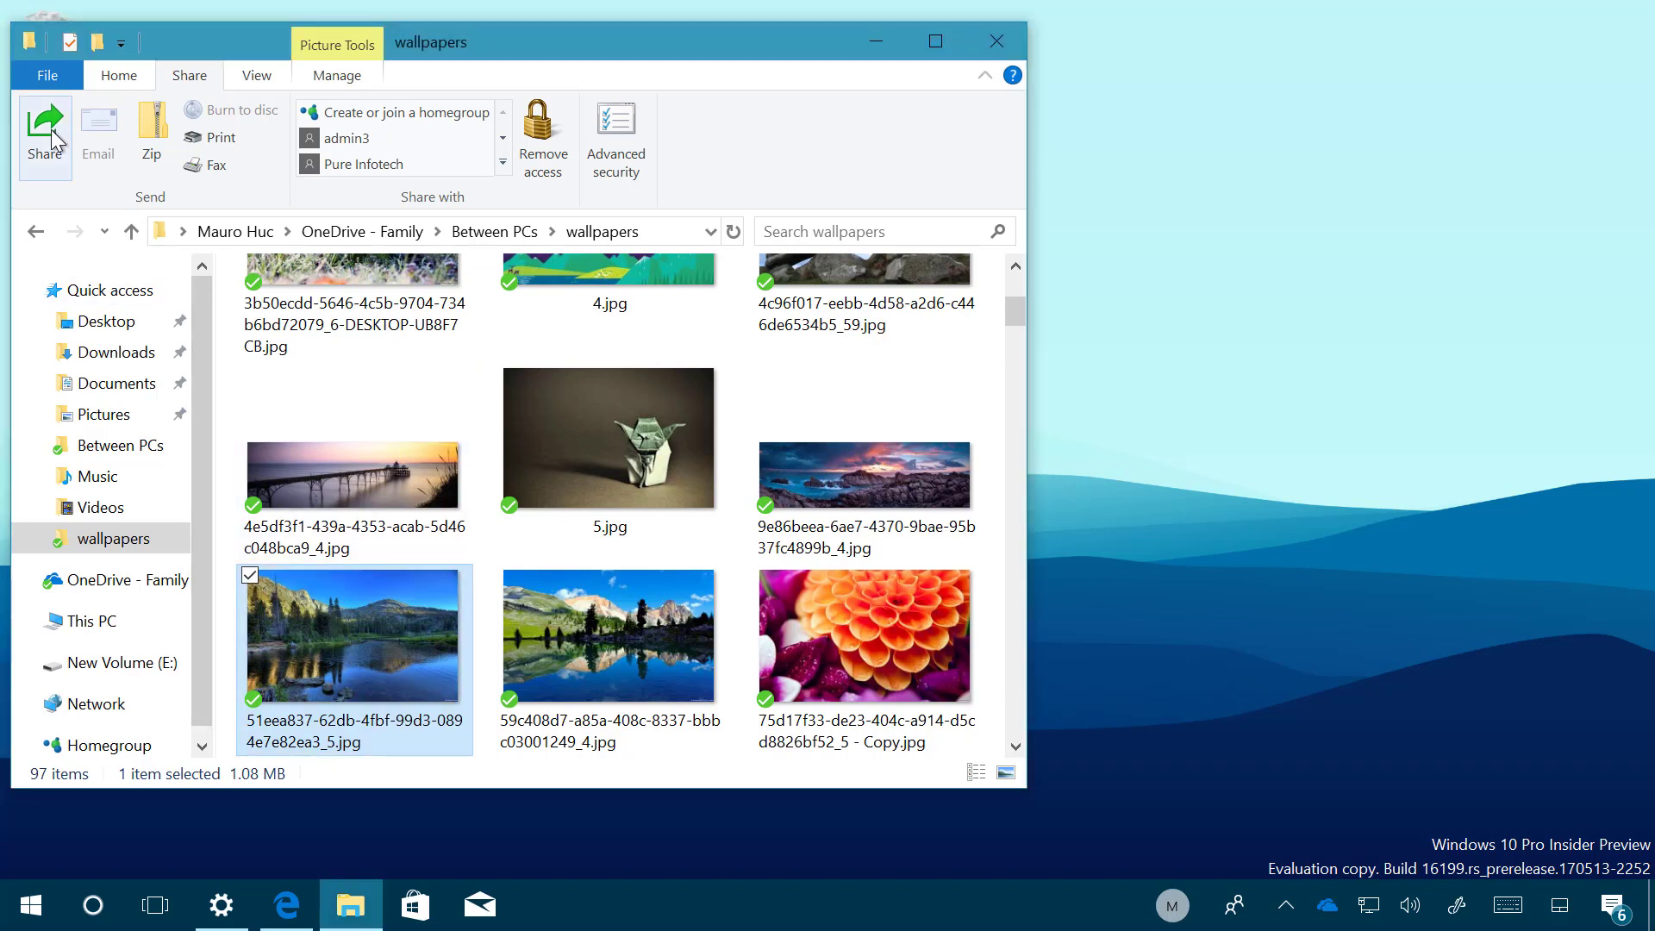
left_click(52, 138)
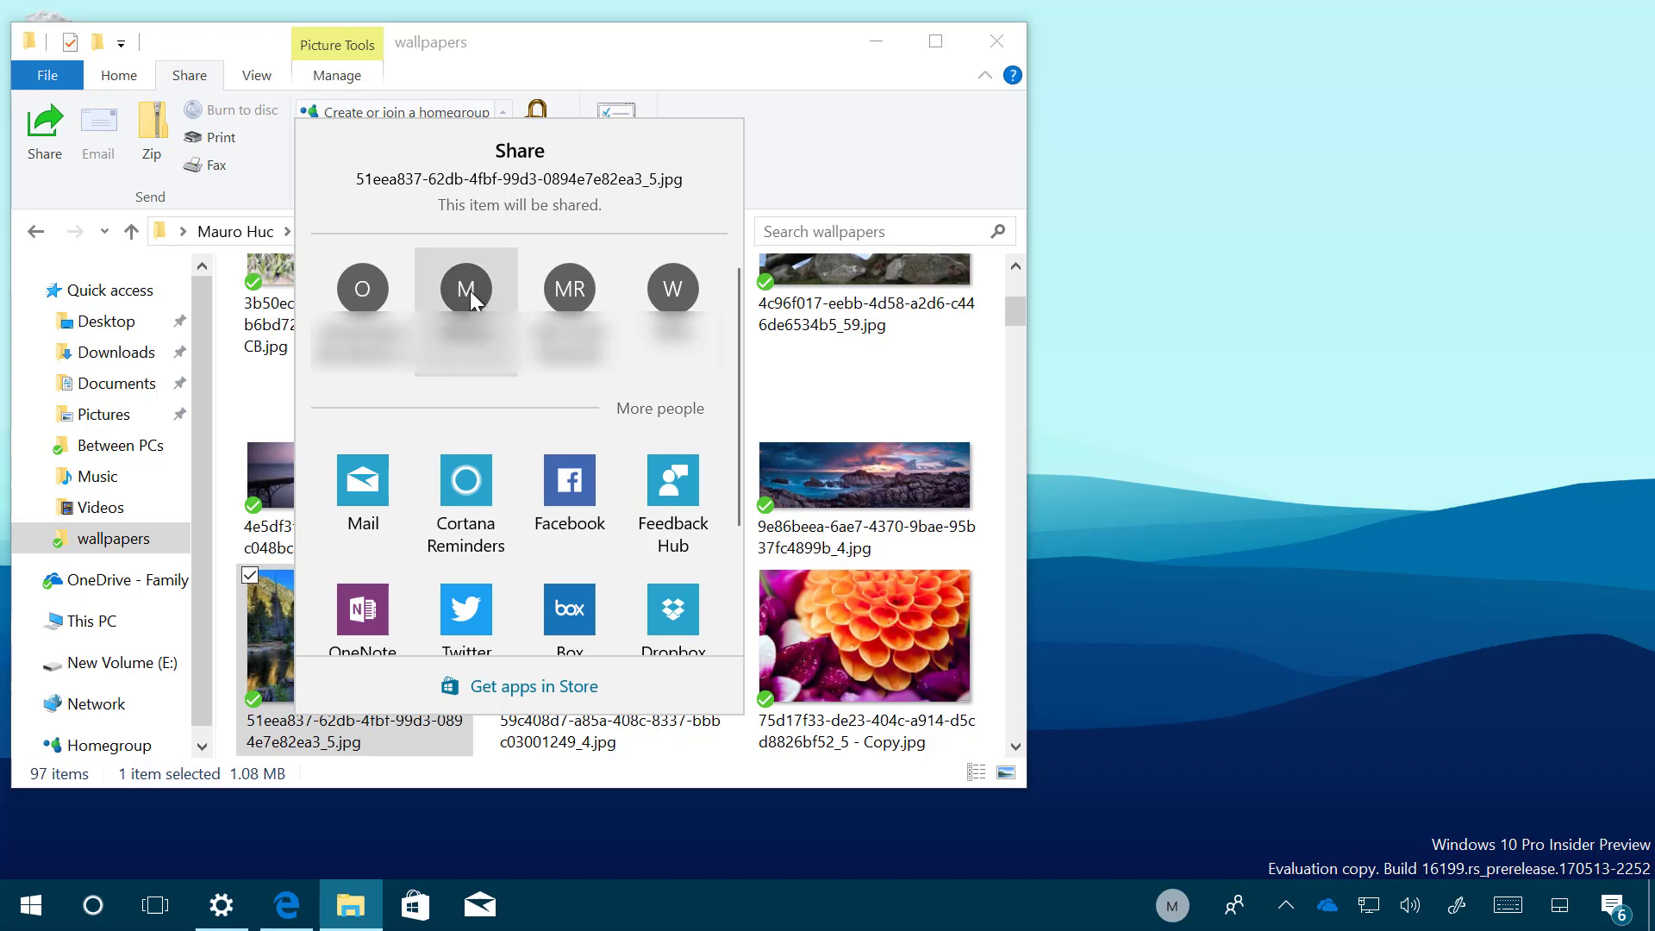
left_click(471, 294)
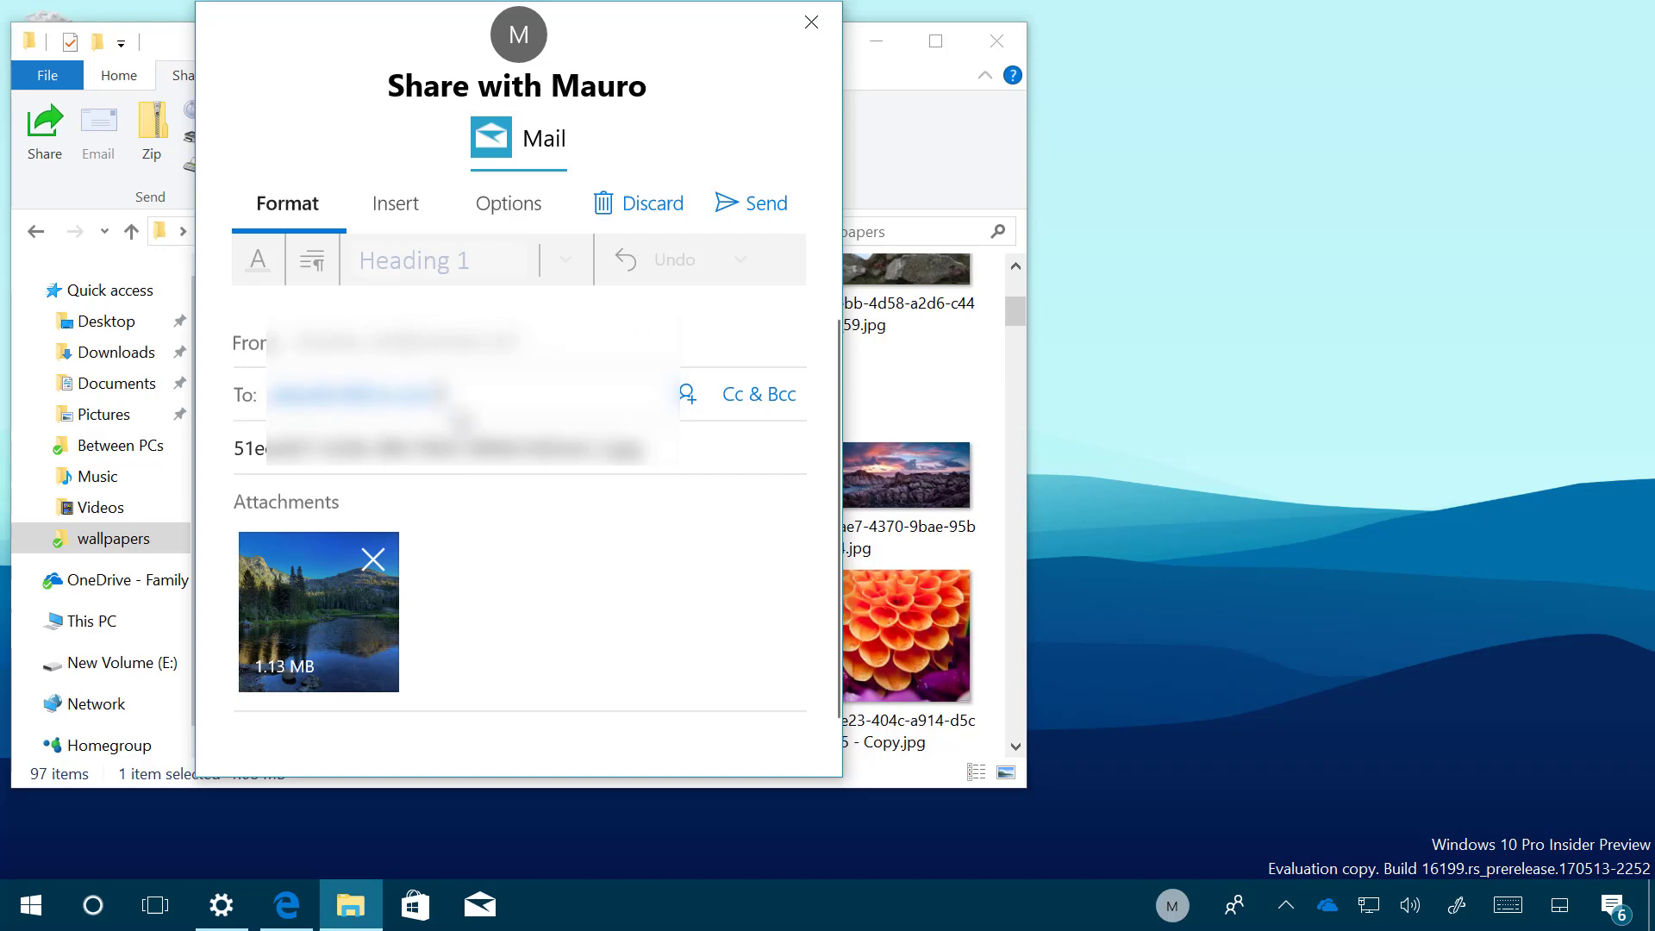
left_click(764, 214)
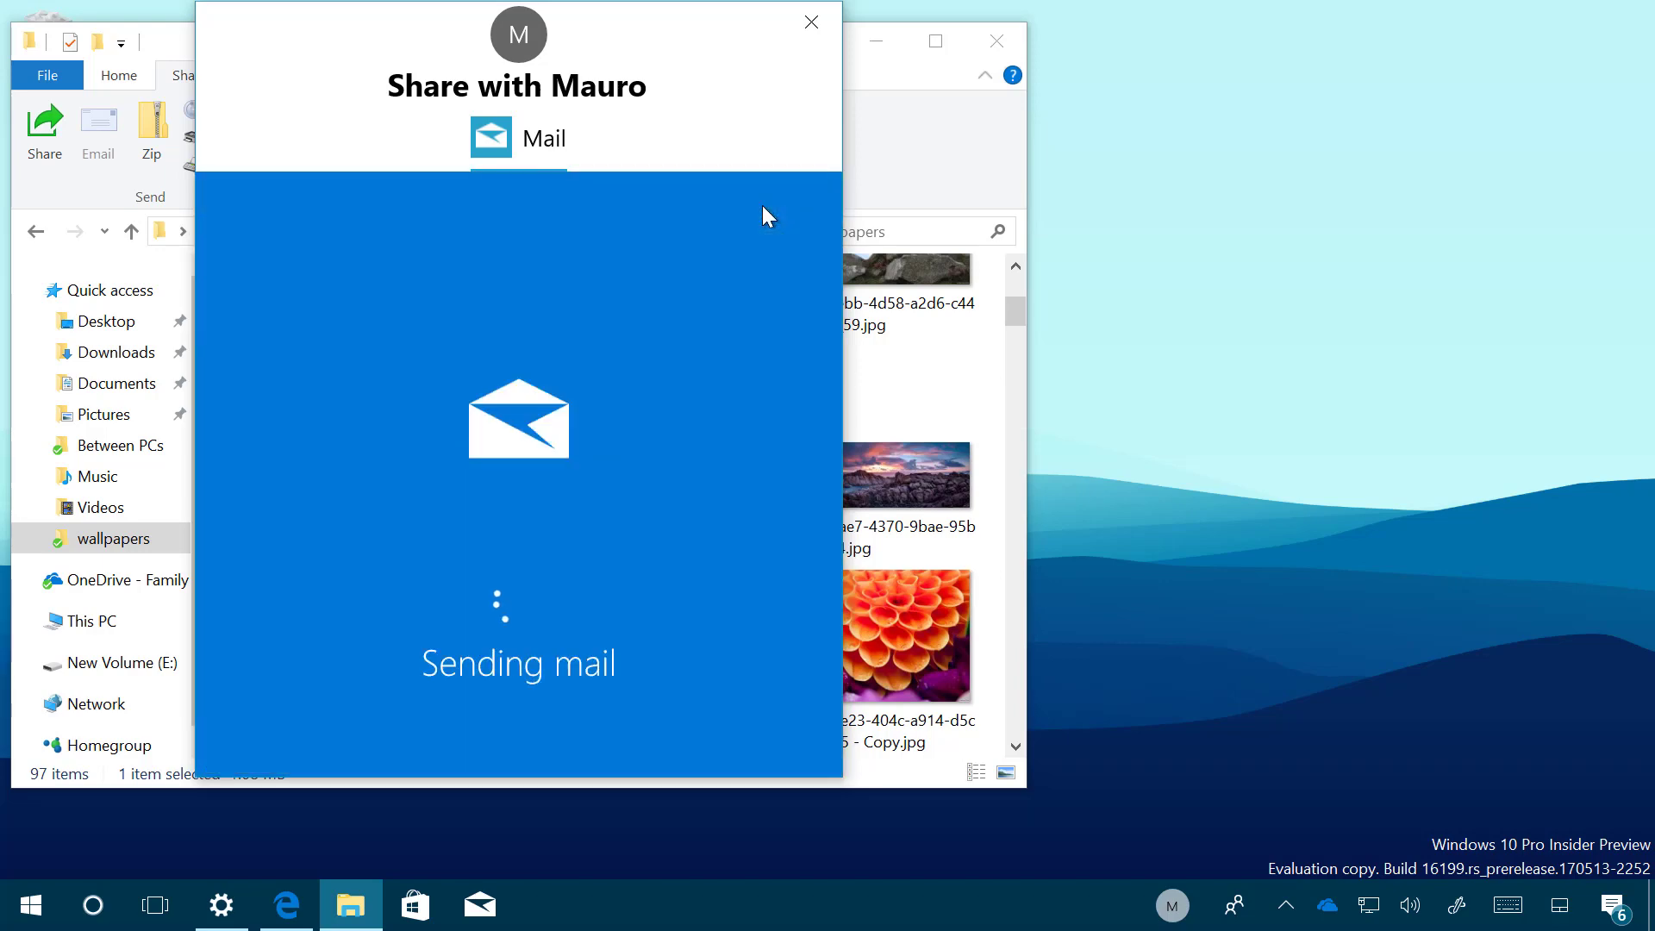
key("super+d")
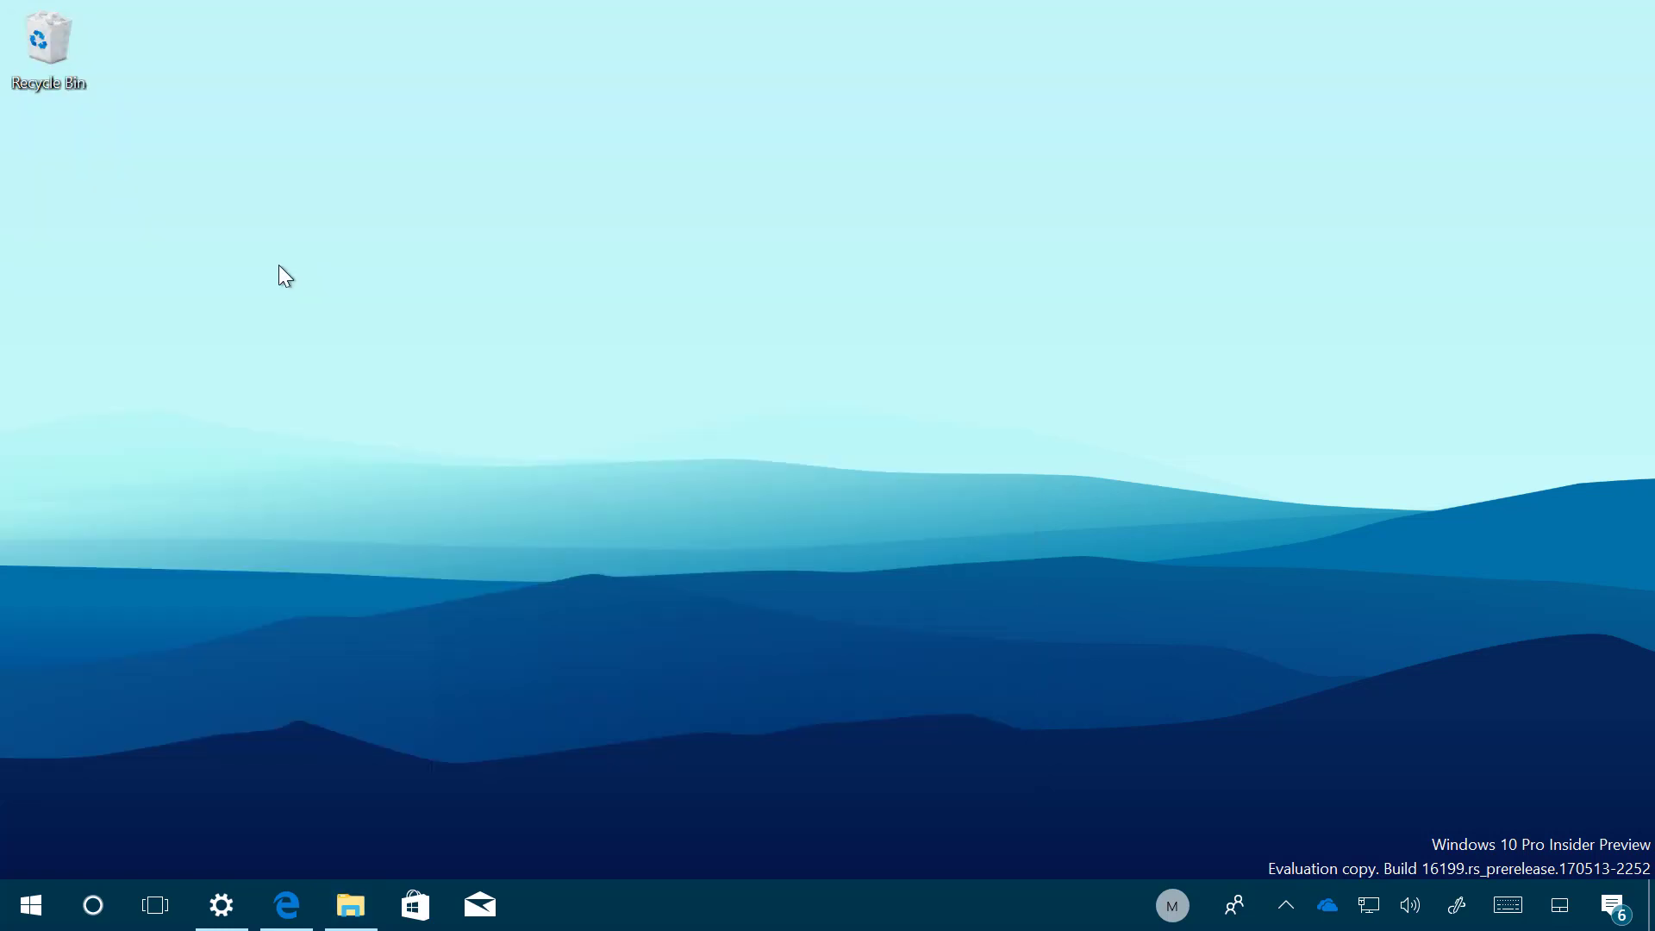
Bring back Settings and open the System Multitasking page
left_click(226, 904)
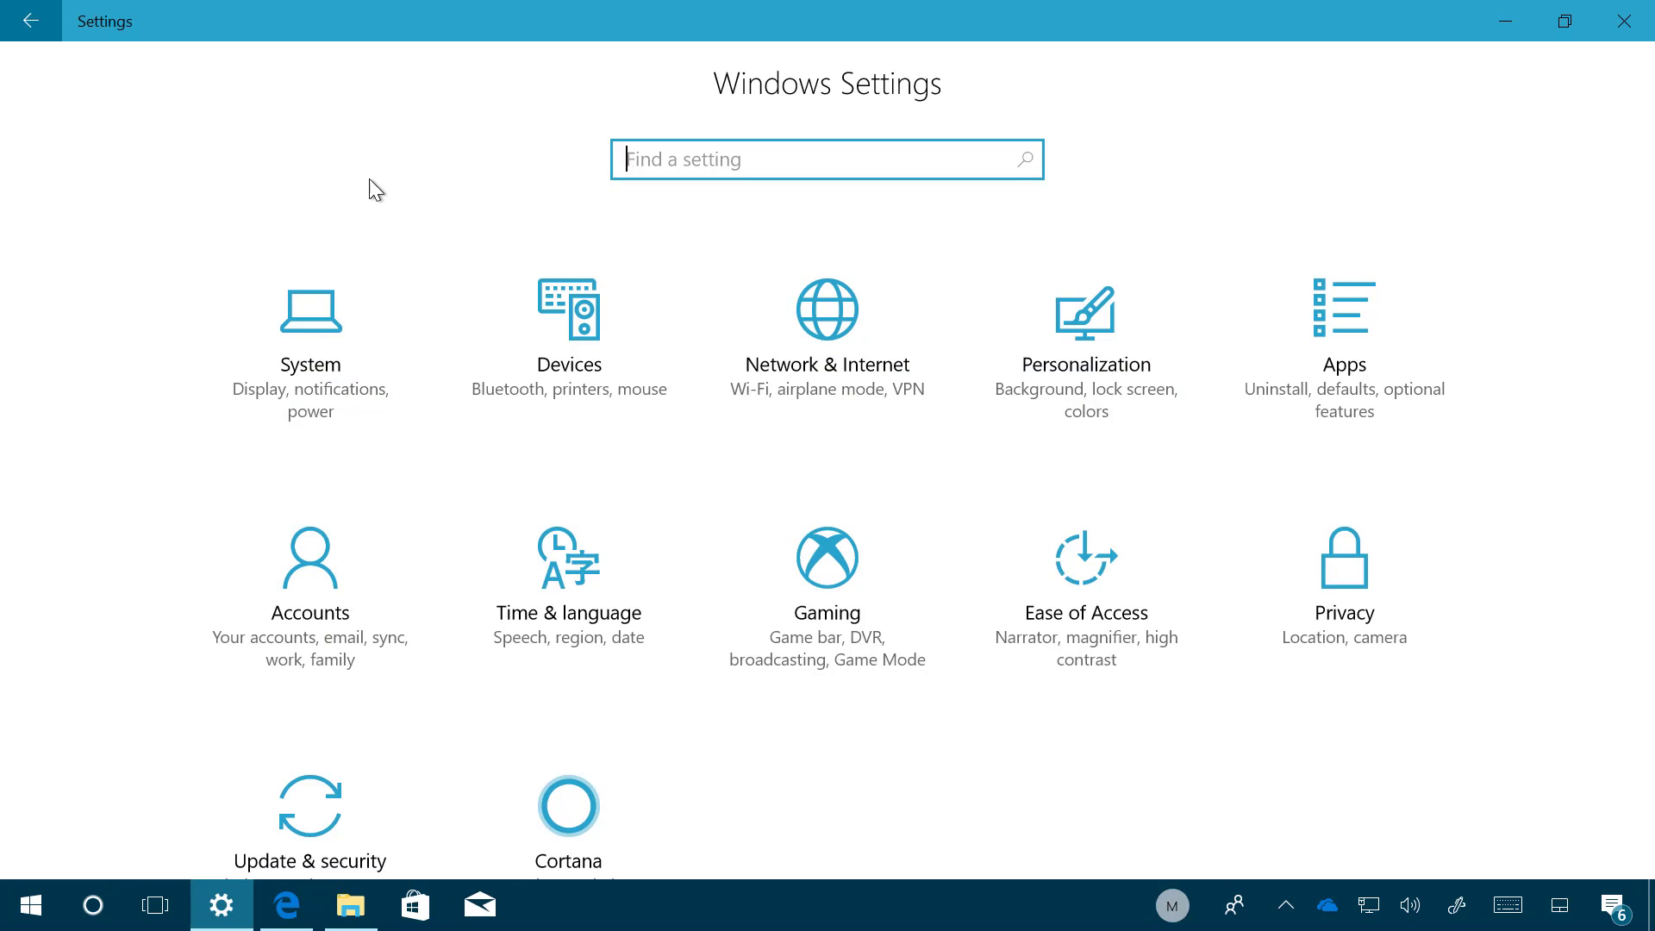
left_click(303, 312)
left_click(203, 602)
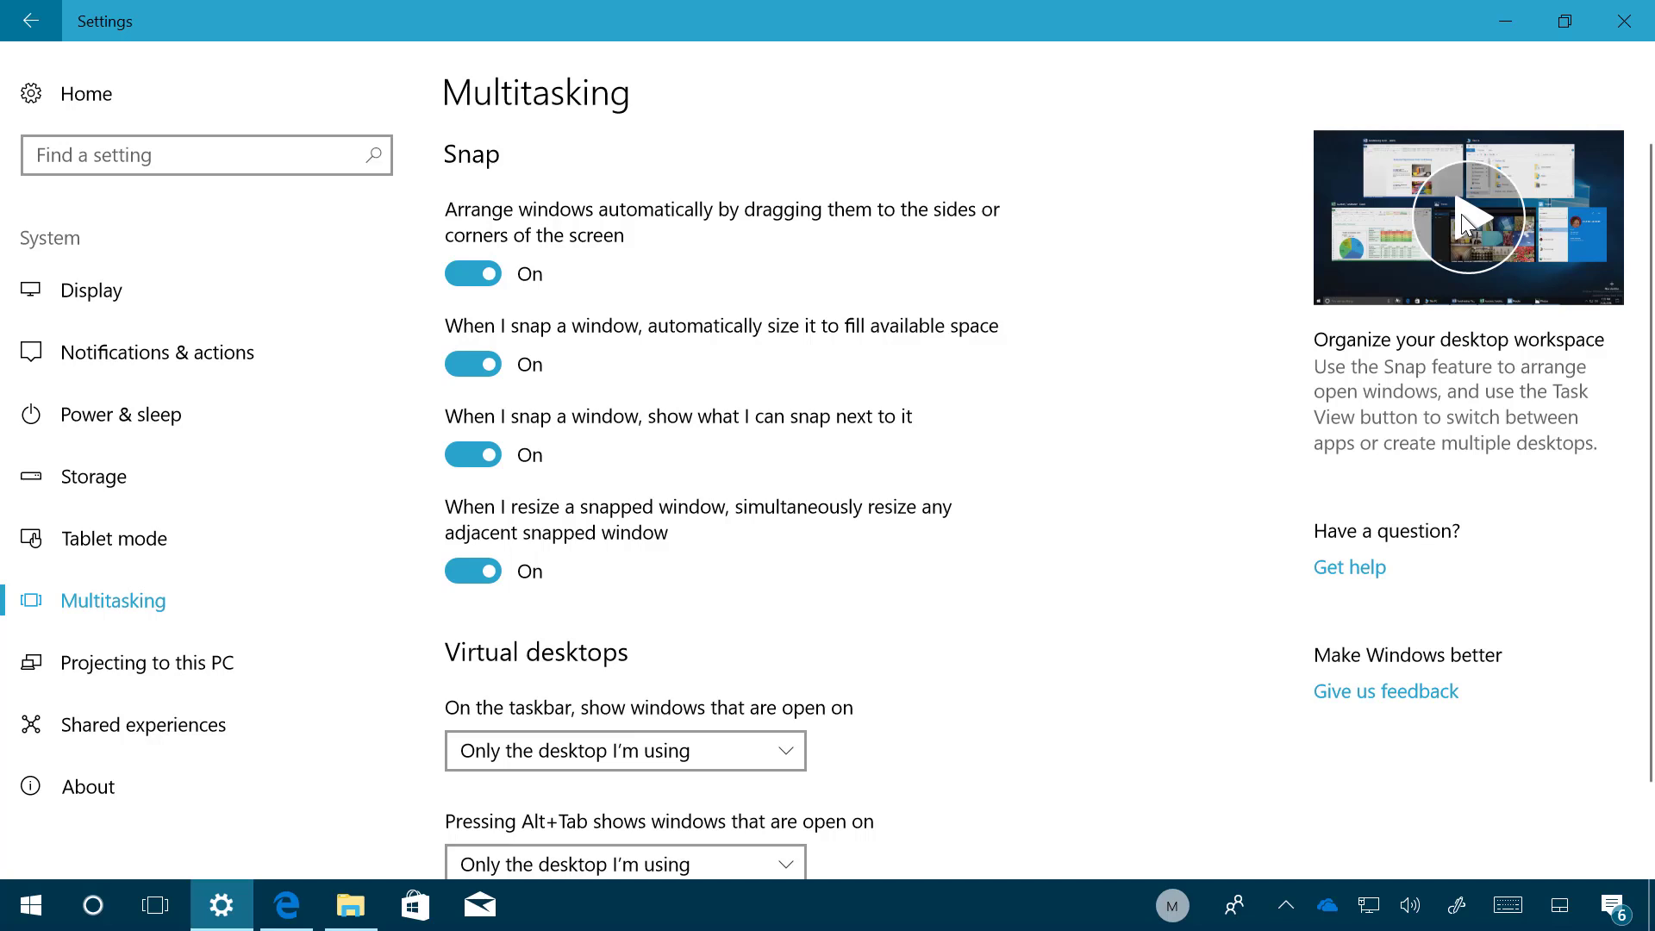
Play the Multitasking tutorial video full screen, then exit full screen and pause it
left_click(1462, 214)
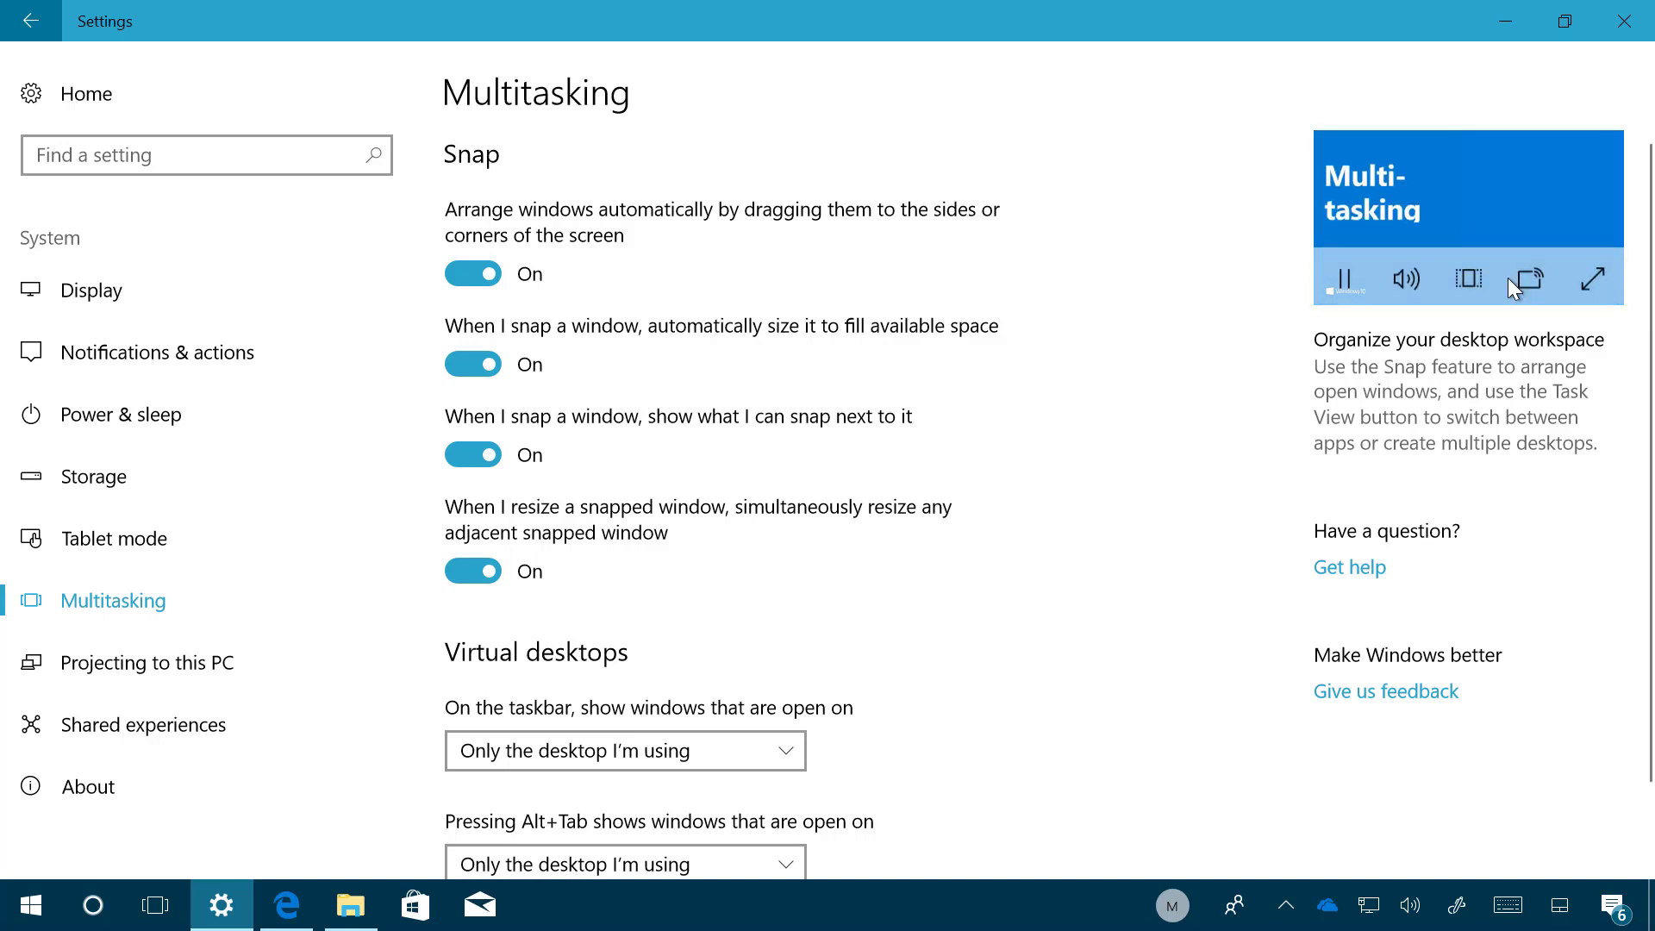
left_click(1594, 278)
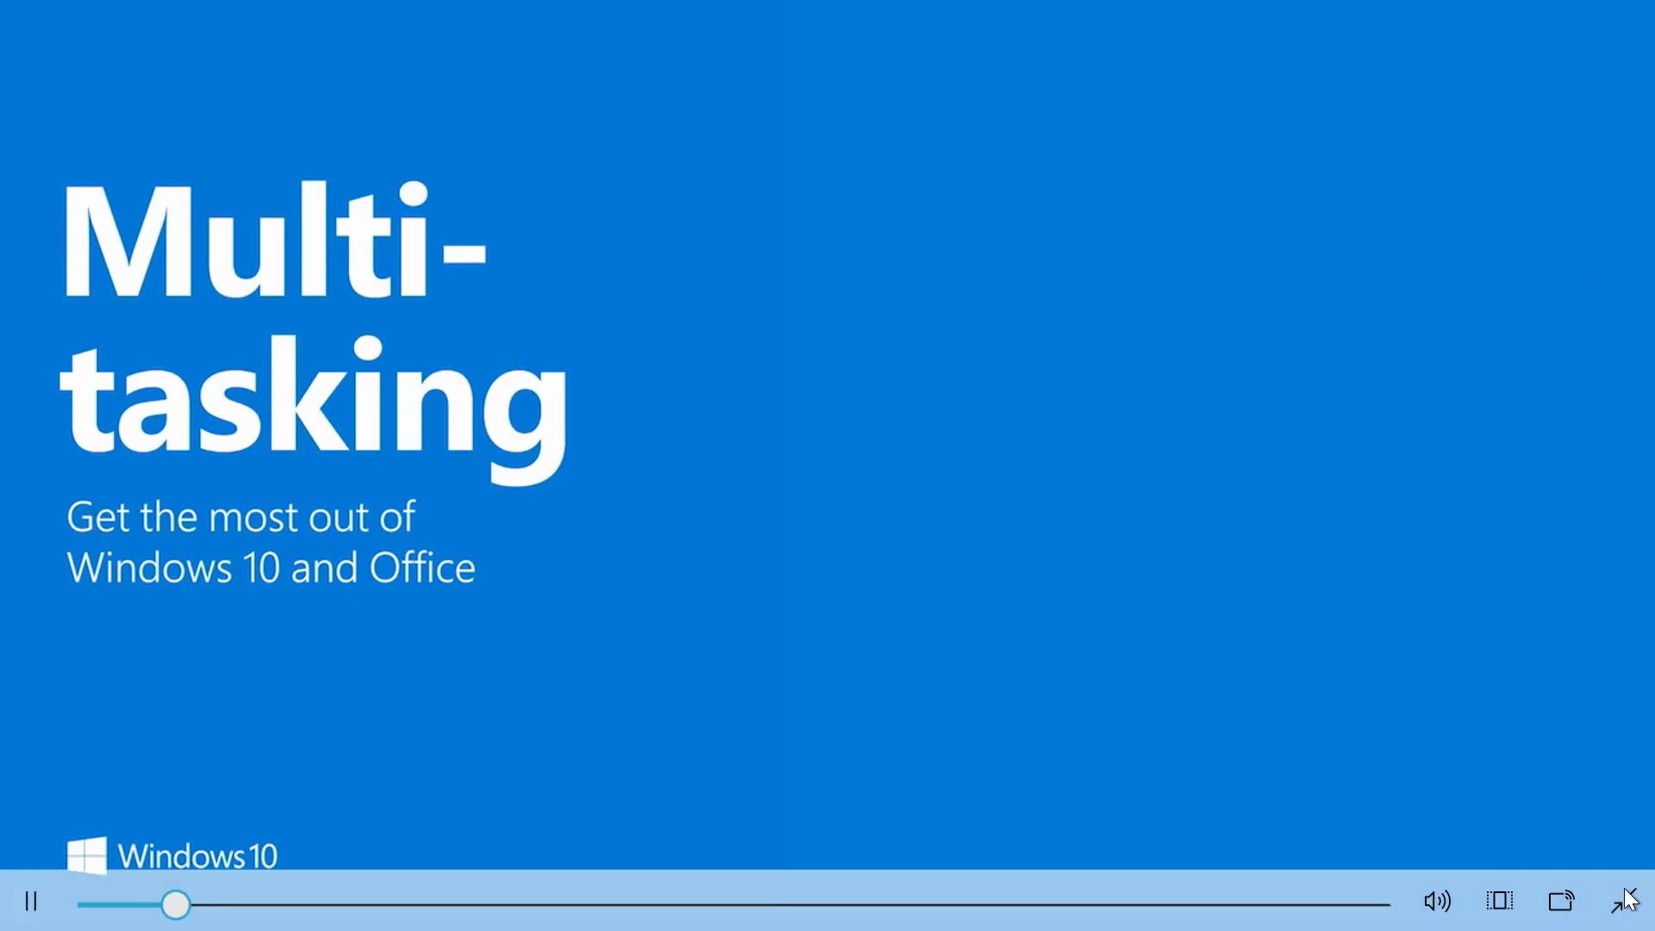
left_click(1620, 898)
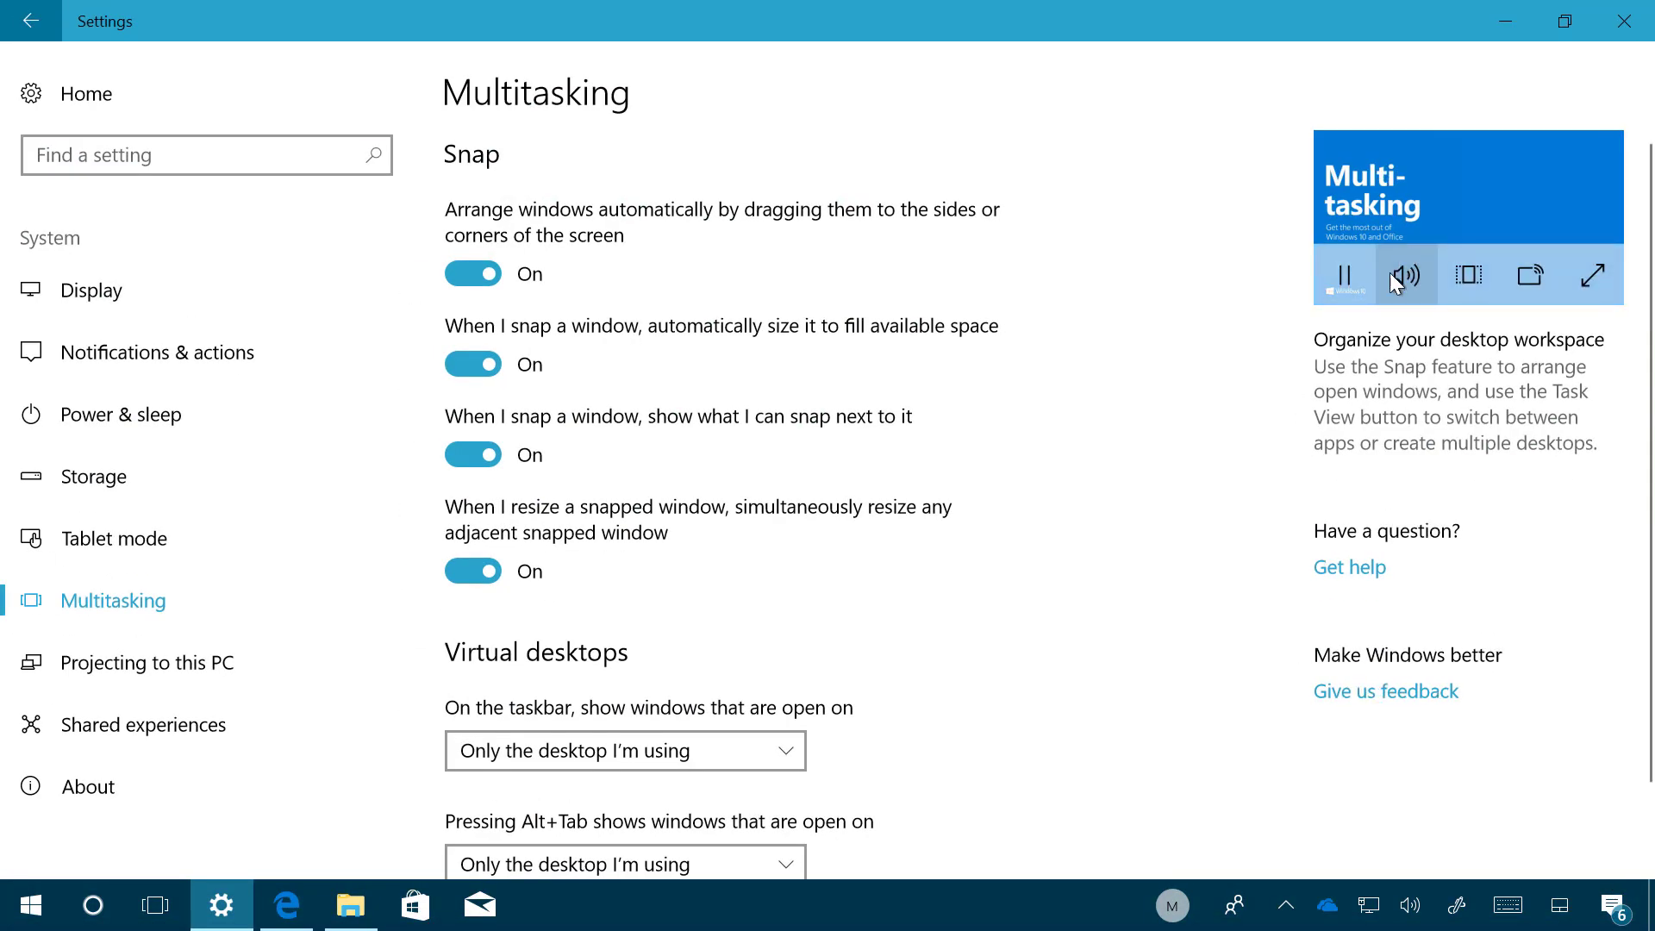
left_click(1350, 276)
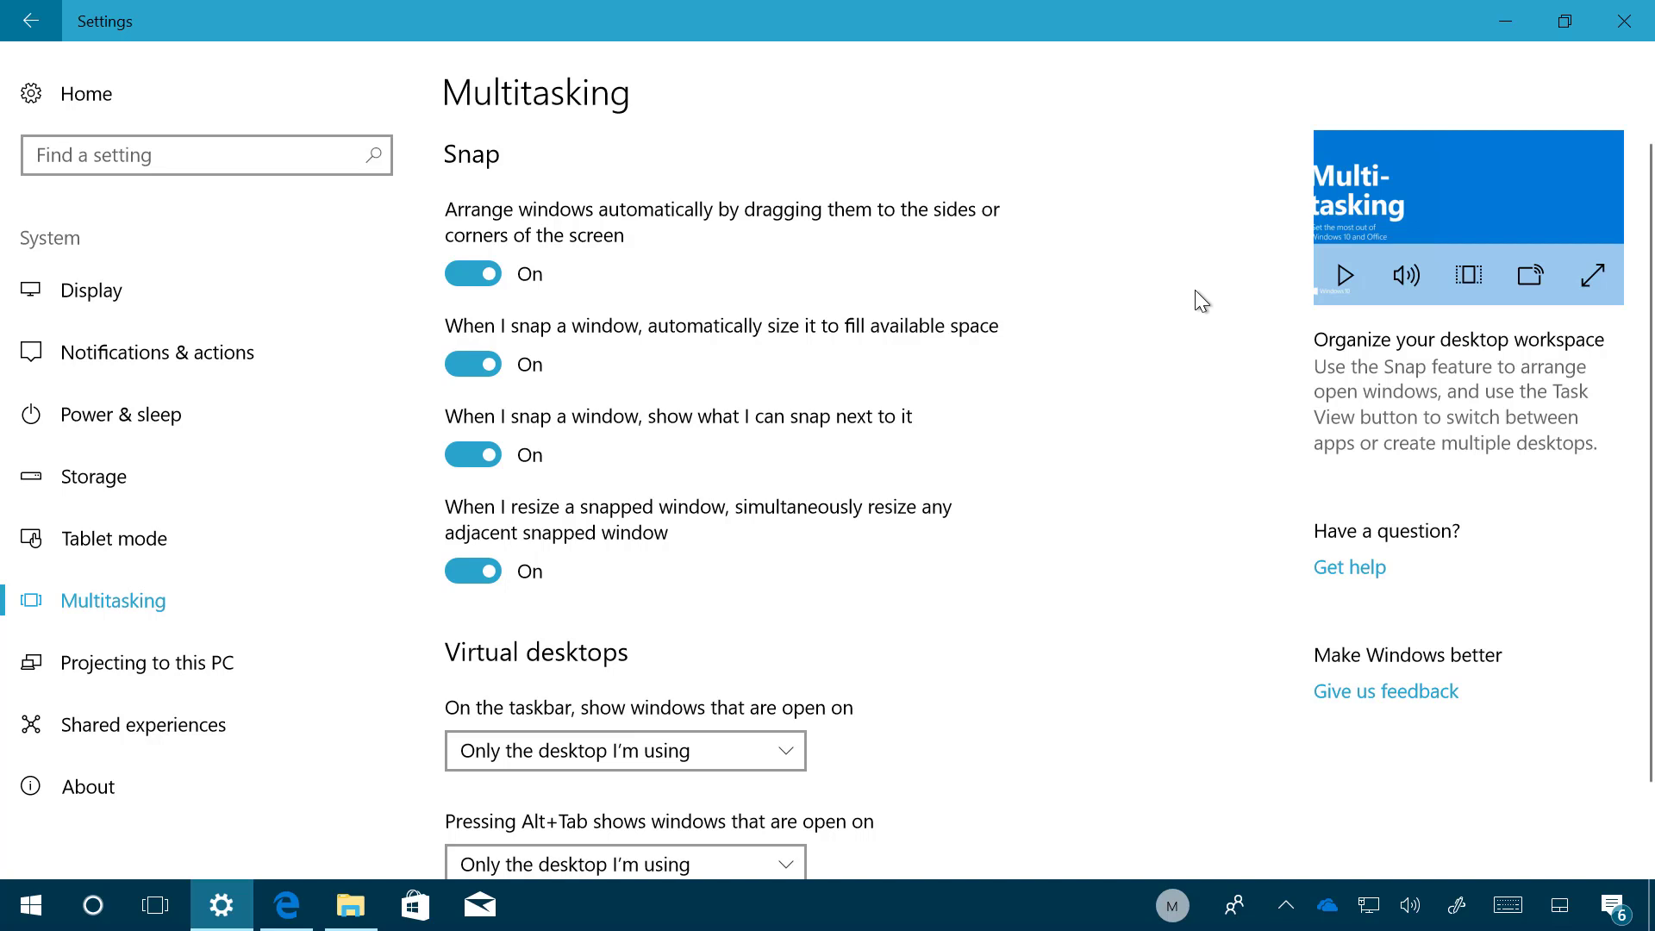
View Storage sense's 'Change how we free up space' options, then return to the Storage page
left_click(158, 476)
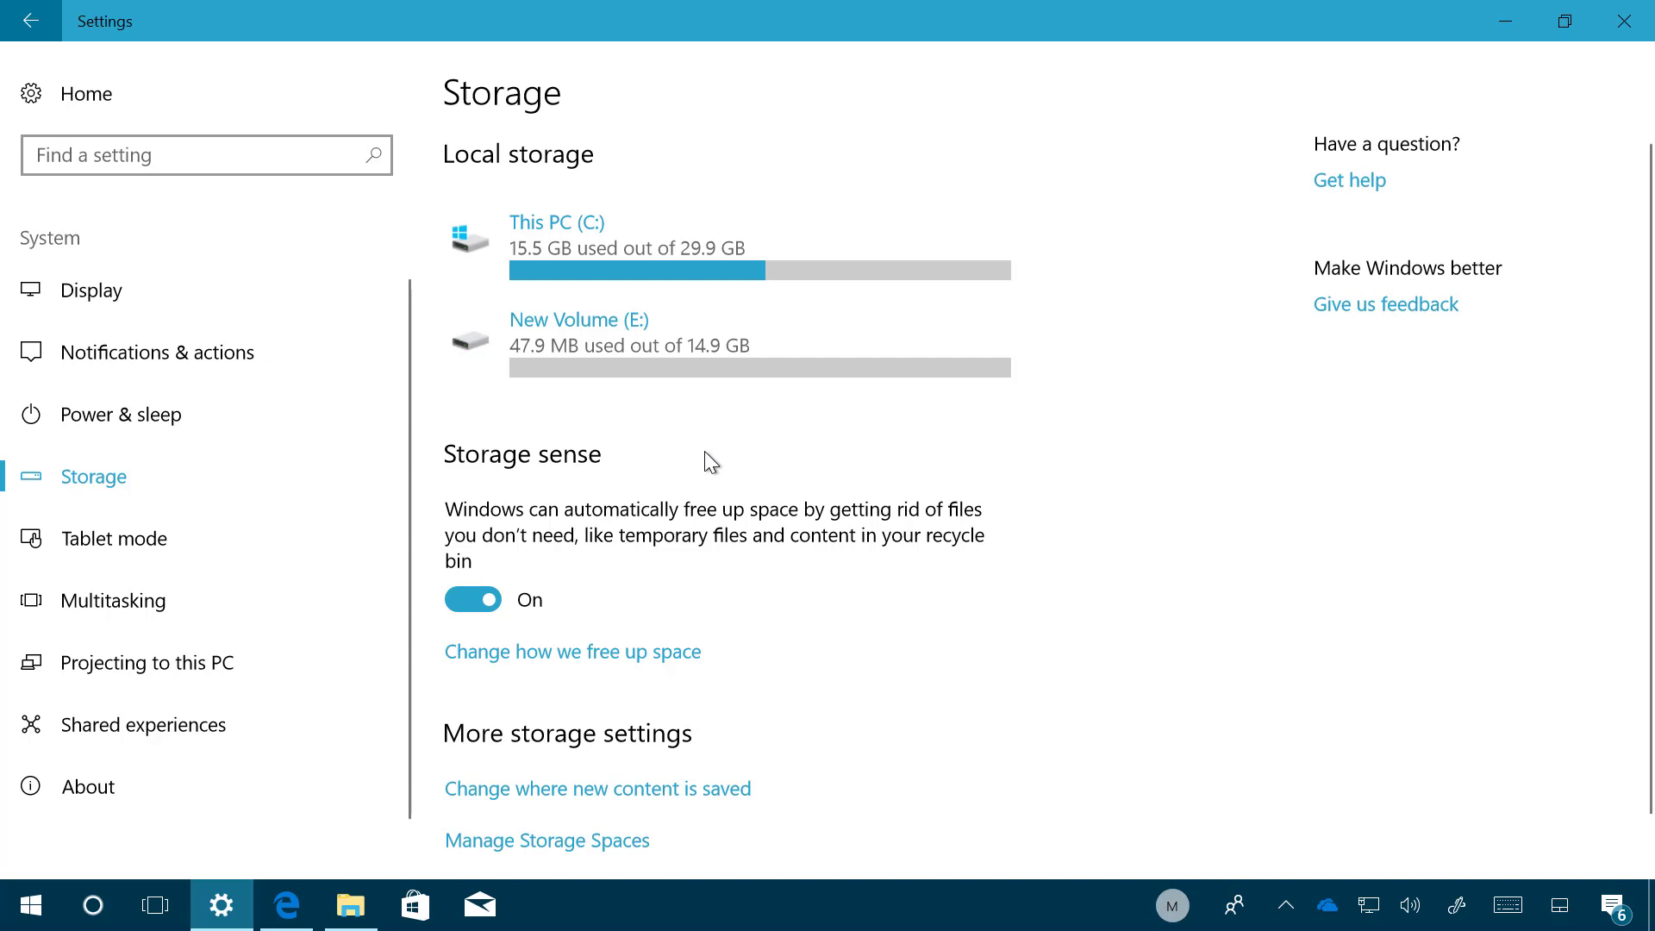
left_click(517, 654)
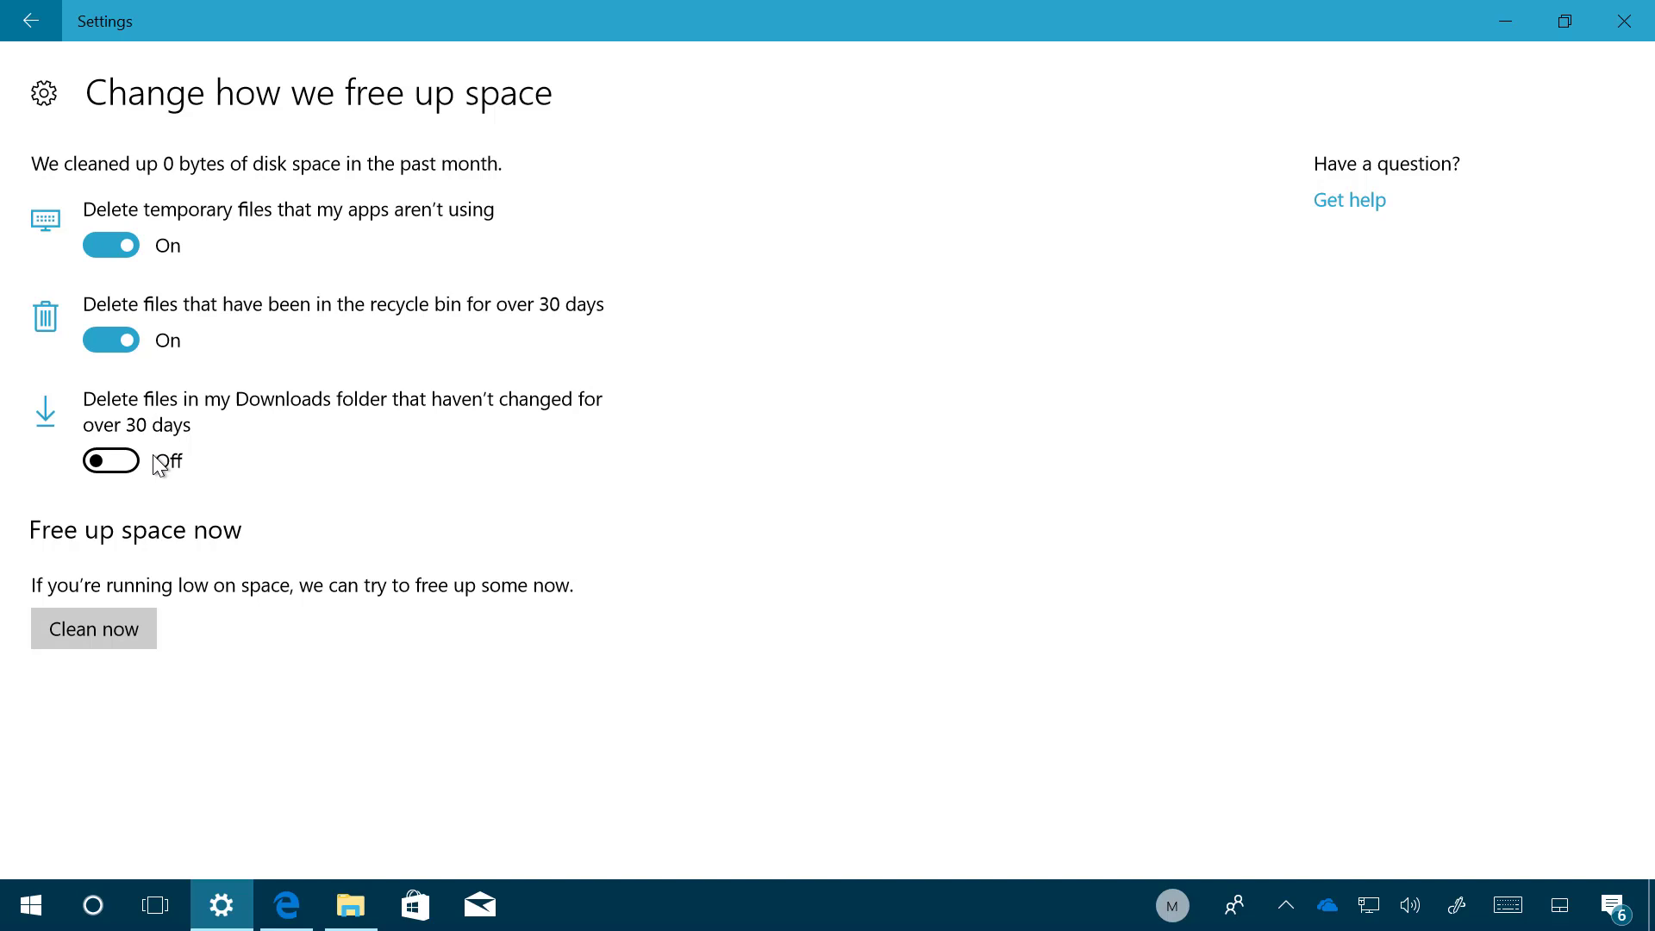
left_click(52, 28)
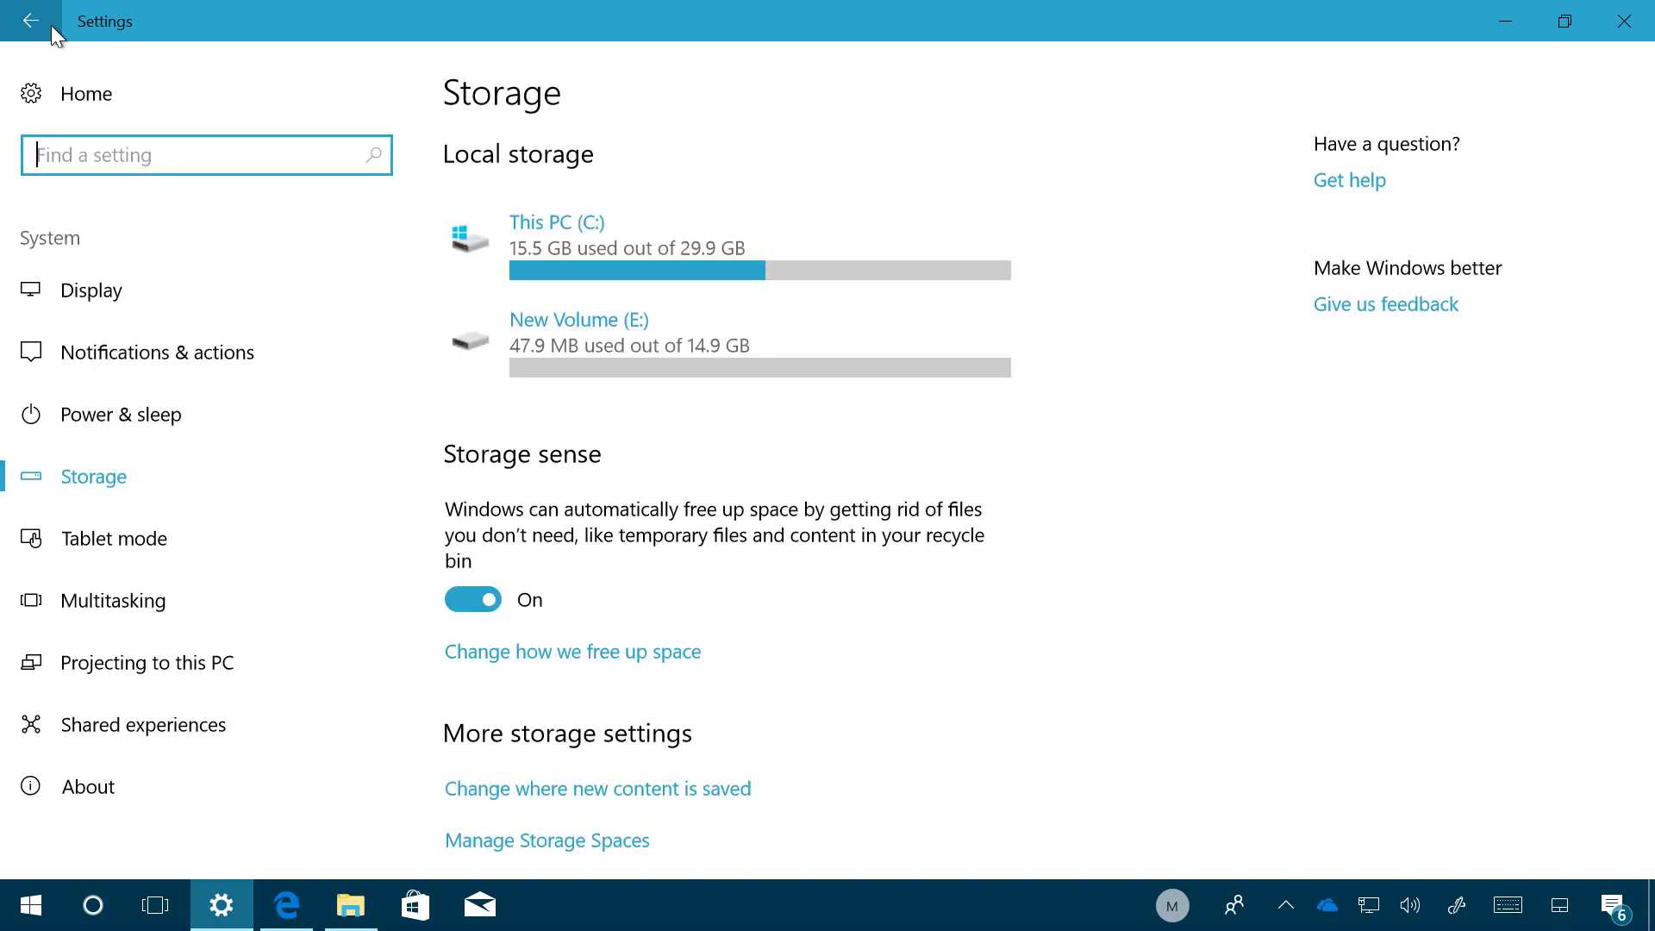
Open the About page and scroll down to the Windows specifications with OS build 16199.1000
left_click(172, 789)
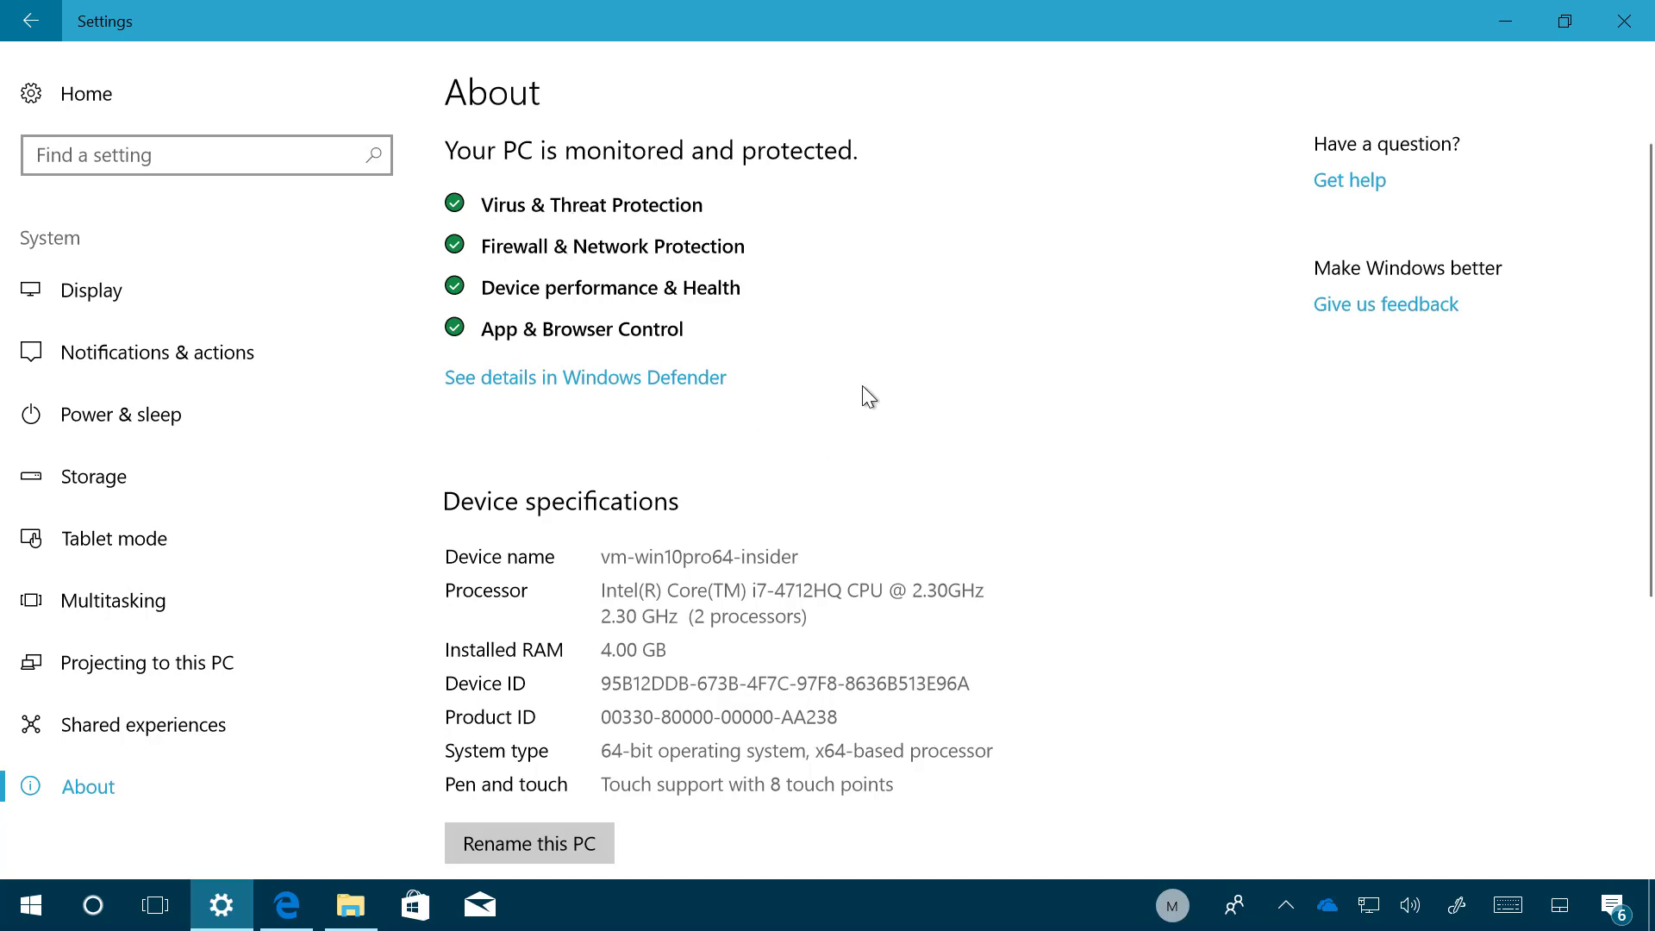
scroll(862, 394, "down", 3)
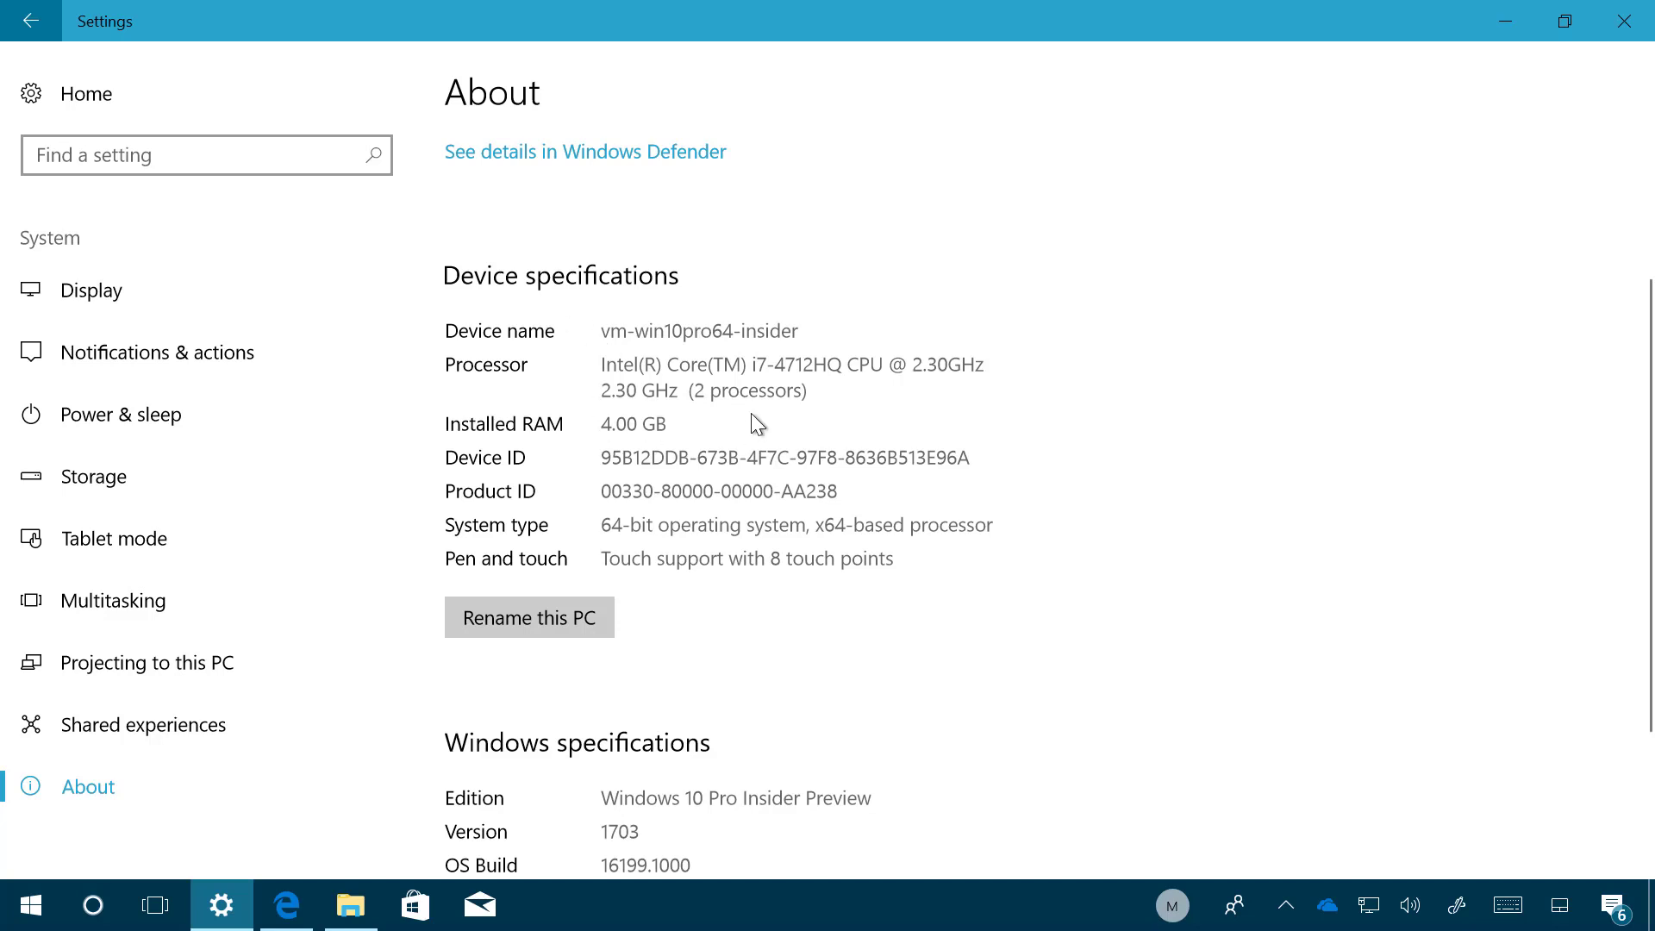
scroll(606, 362, "down", 2)
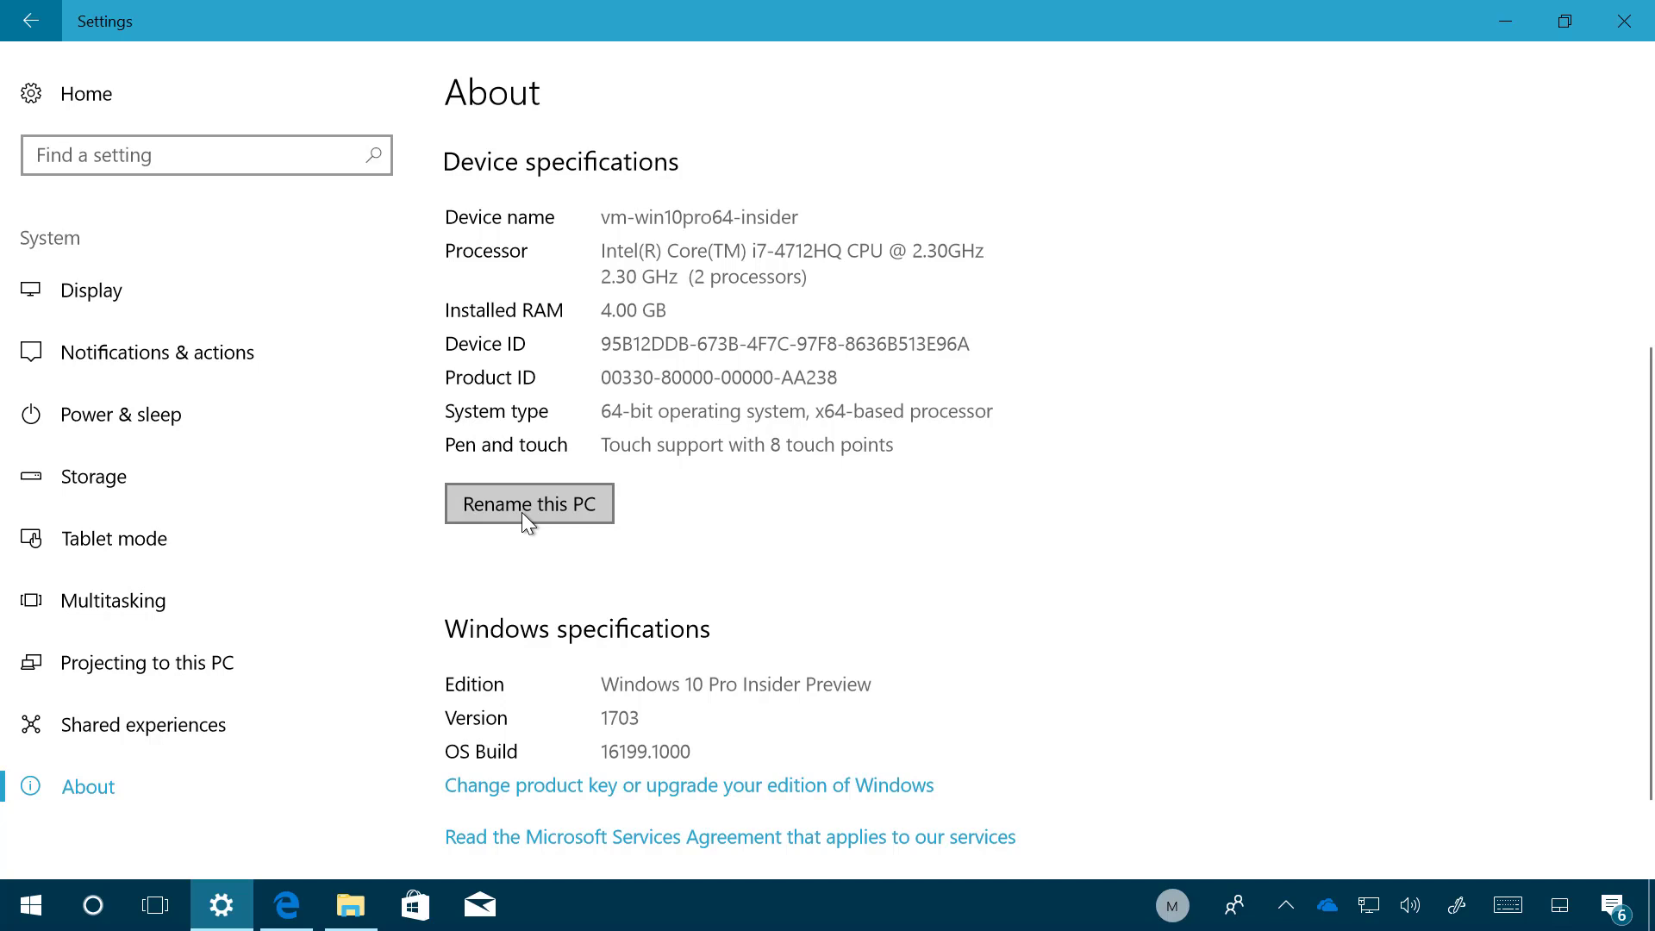
scroll(721, 484, "down", 2)
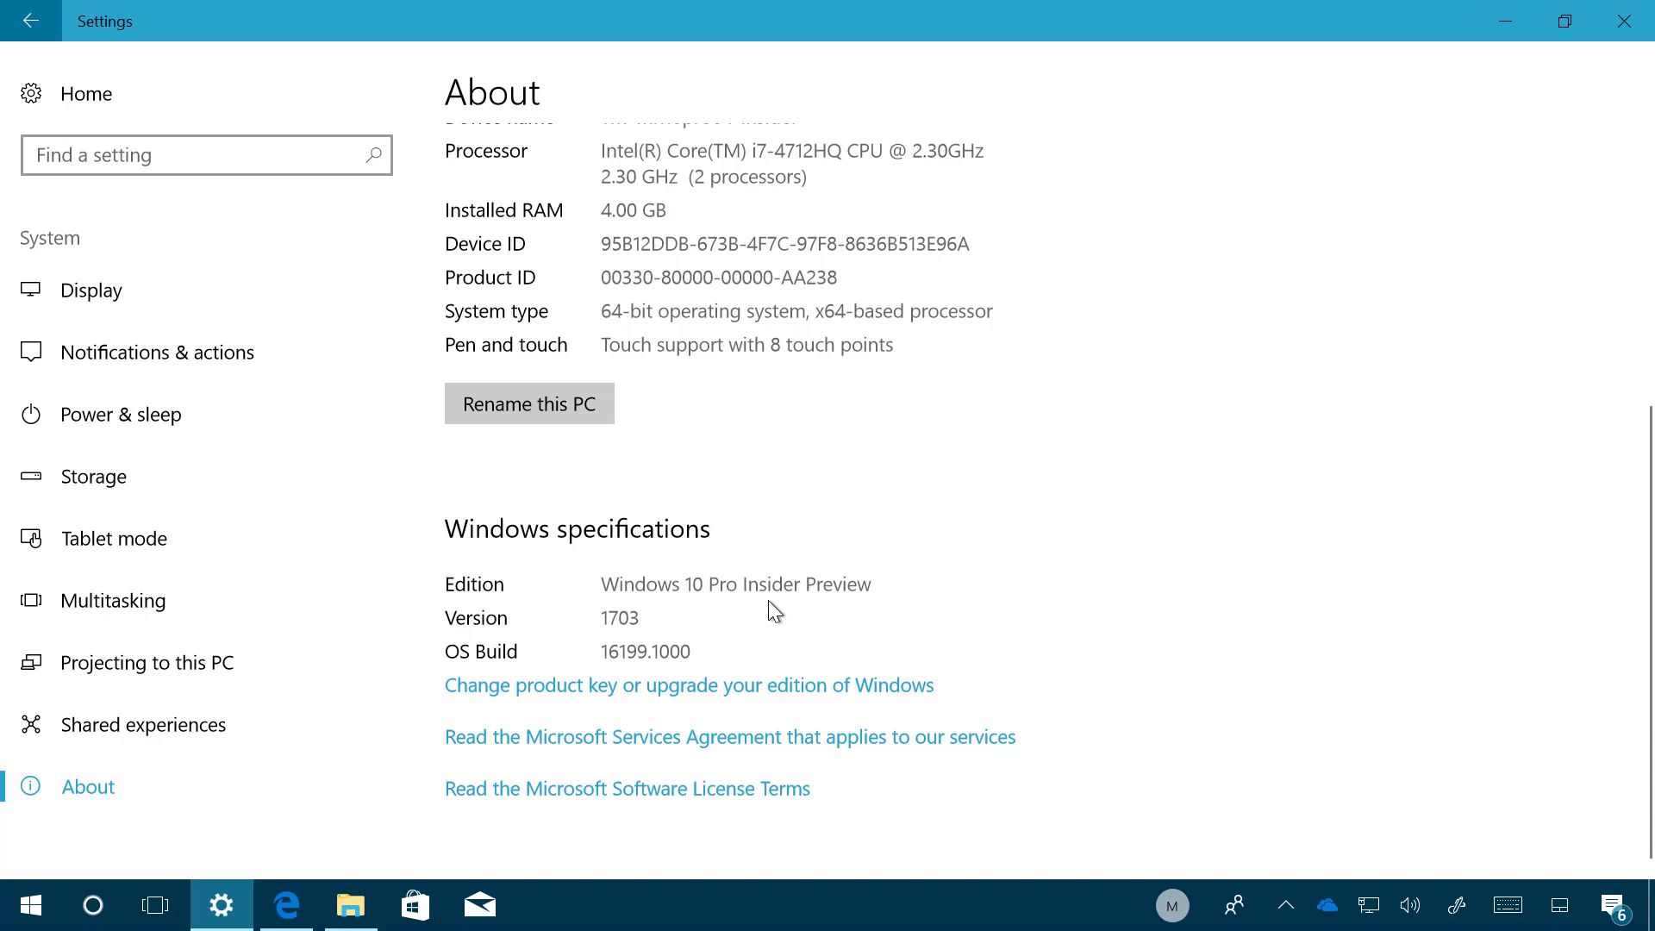
Go to Network & Internet > Data usage, view per-app usage details, then return to the overview
left_click(131, 101)
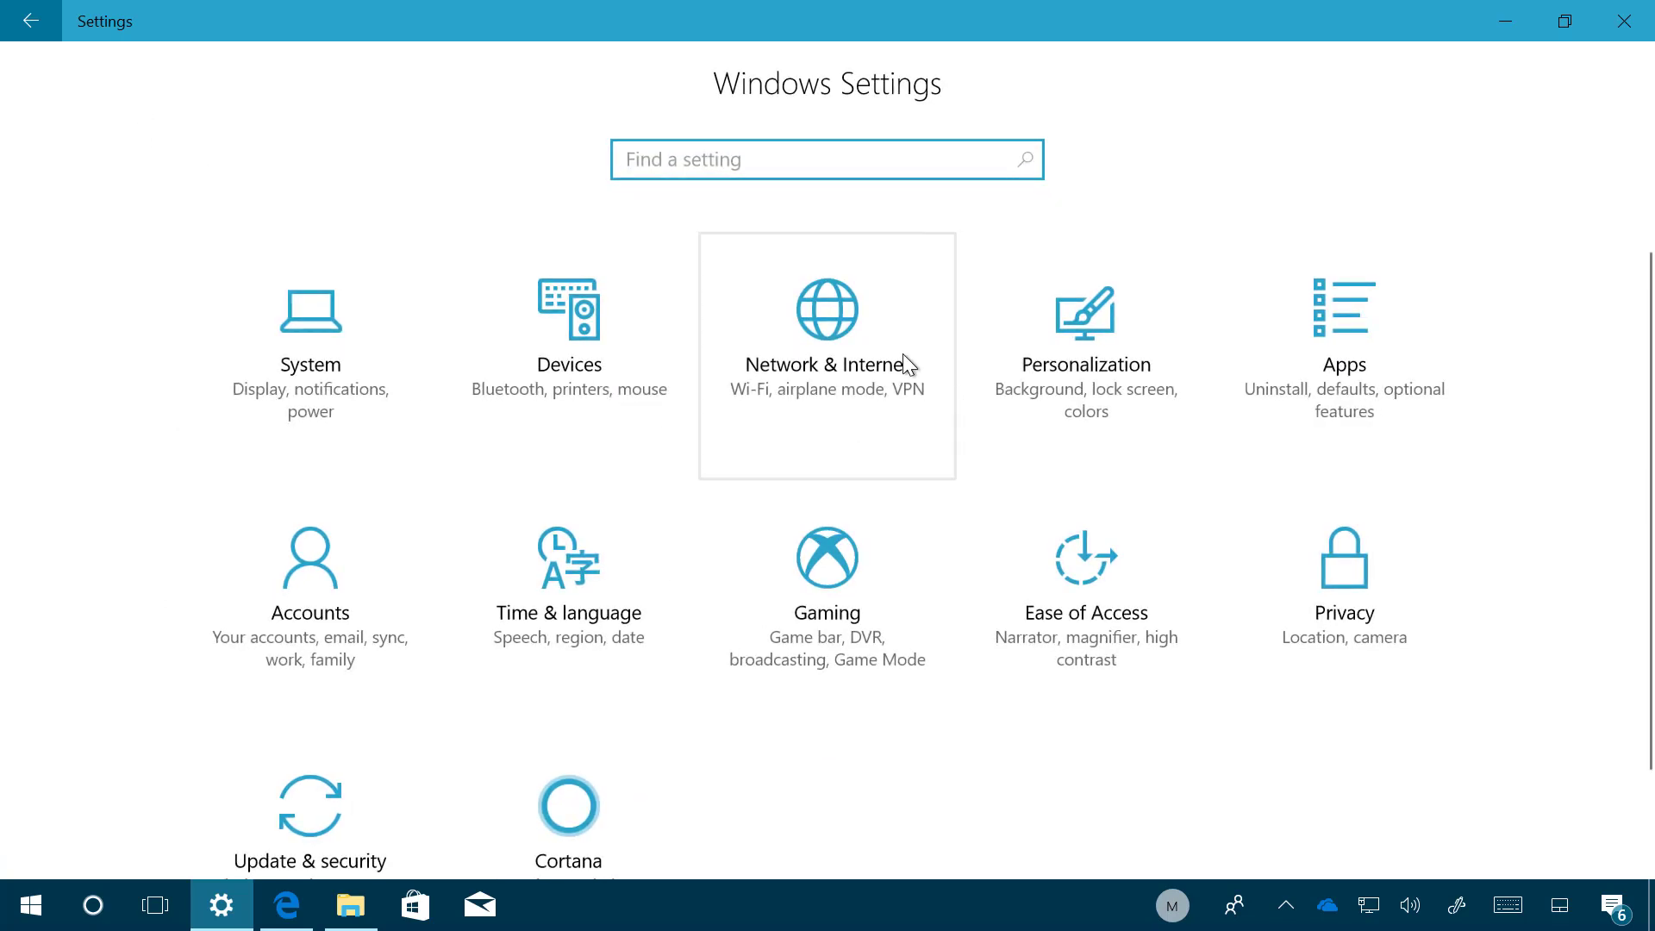
left_click(842, 332)
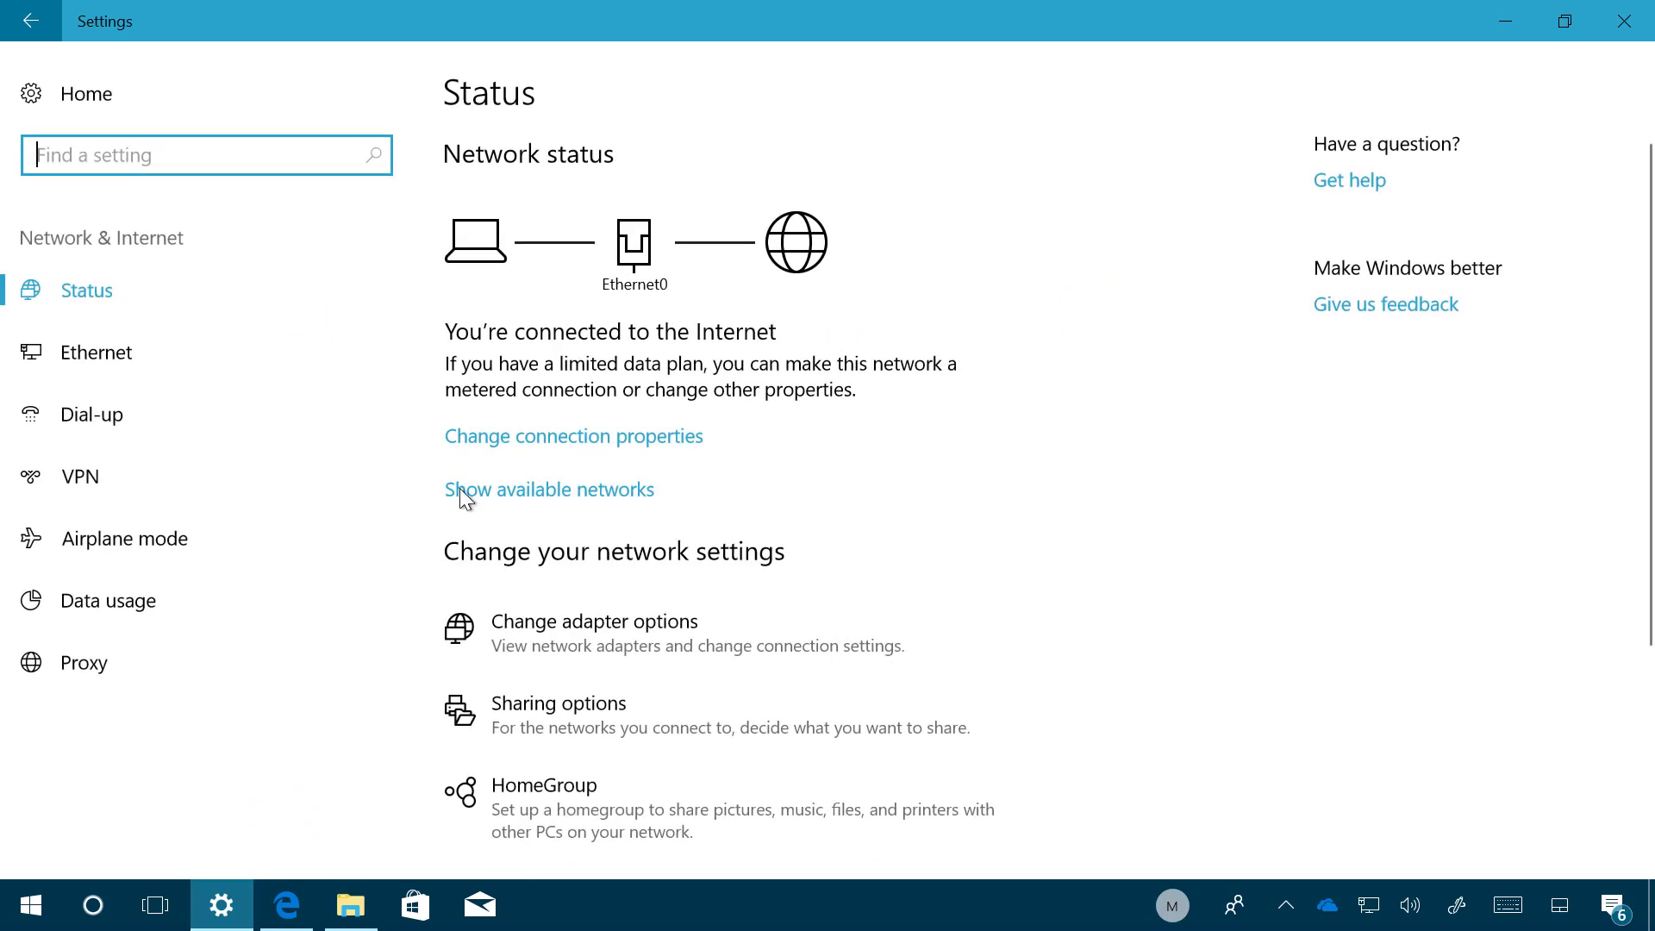
left_click(201, 610)
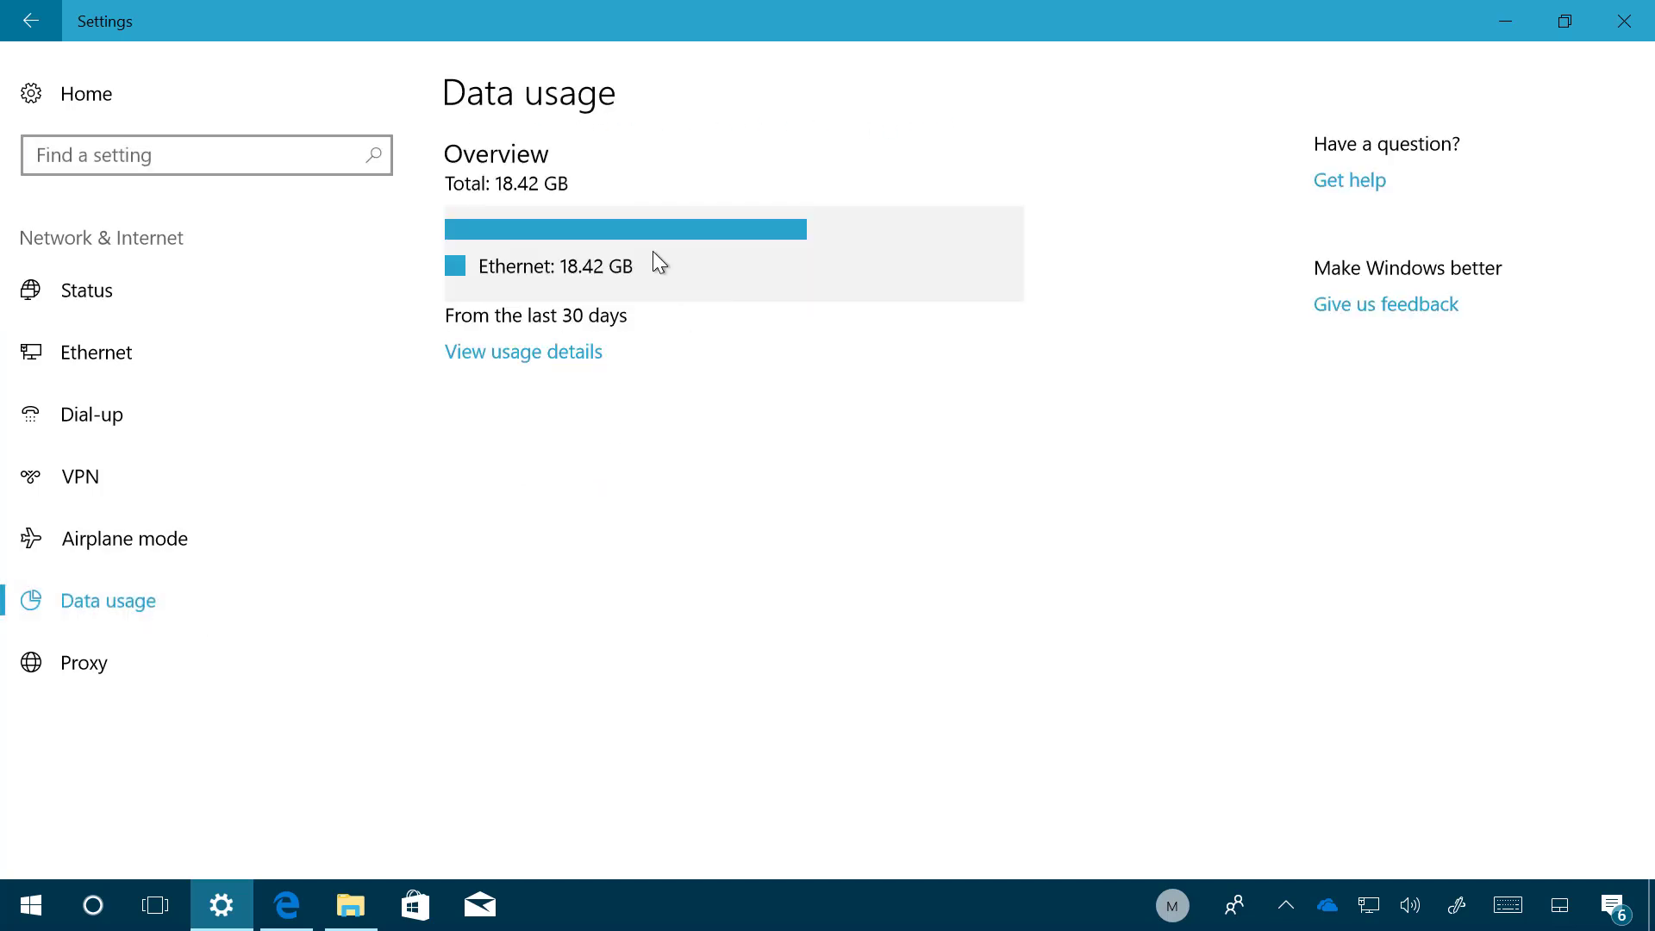
left_click(654, 253)
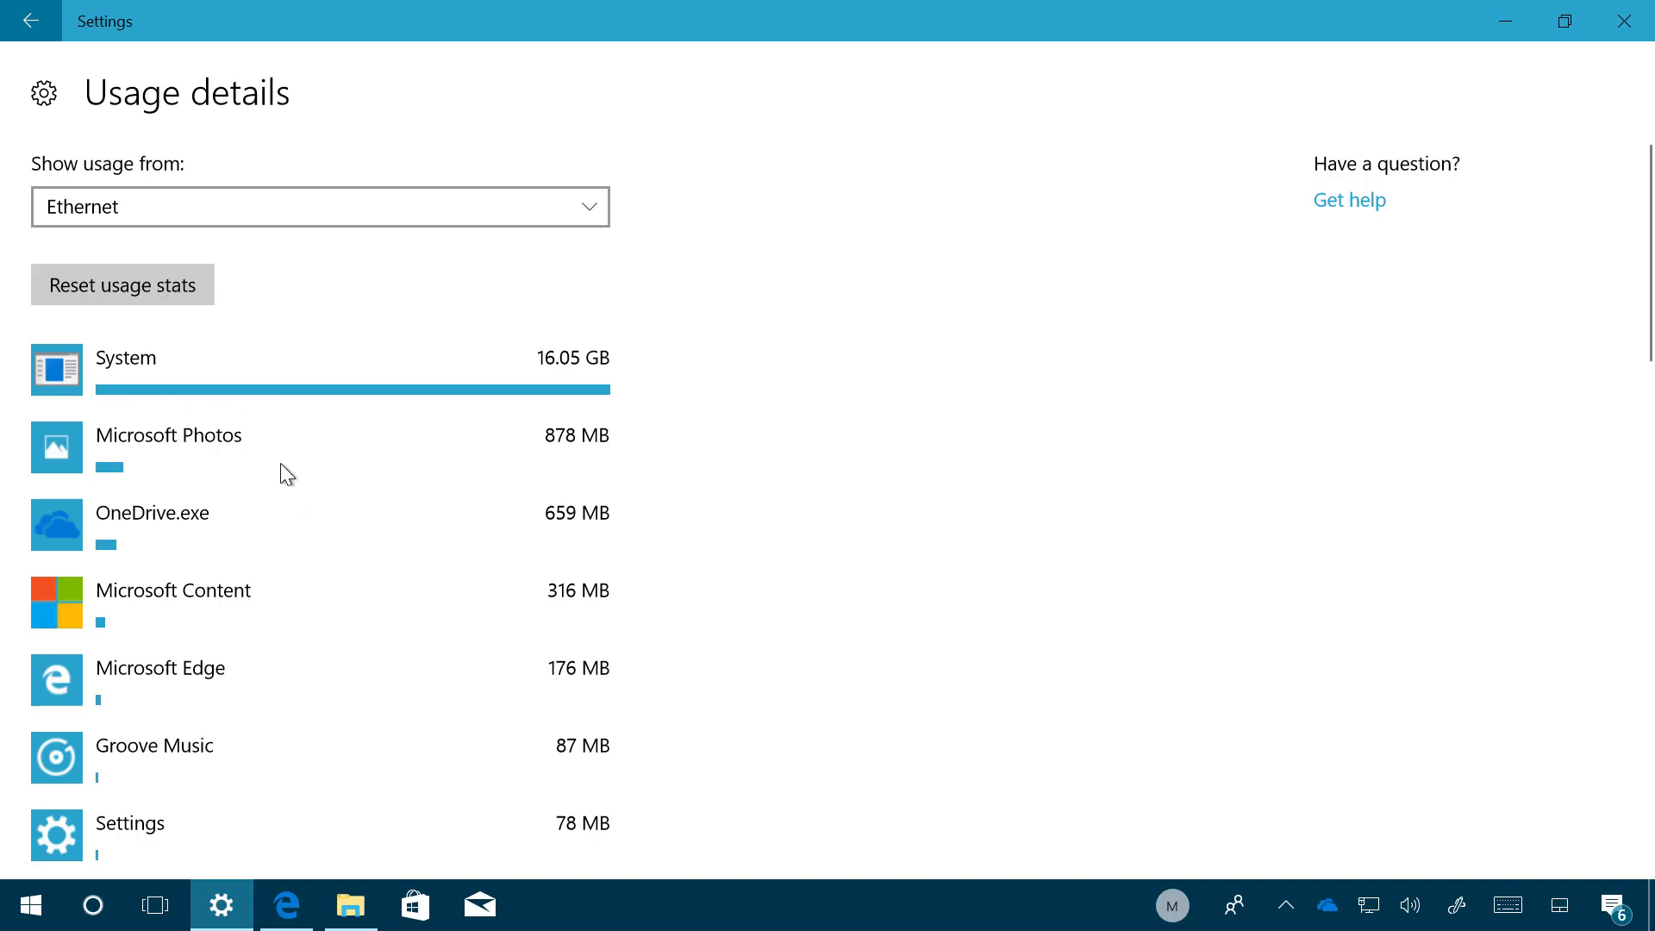
scroll(276, 473, "down", 3)
scroll(276, 474, "up", 3)
left_click(43, 27)
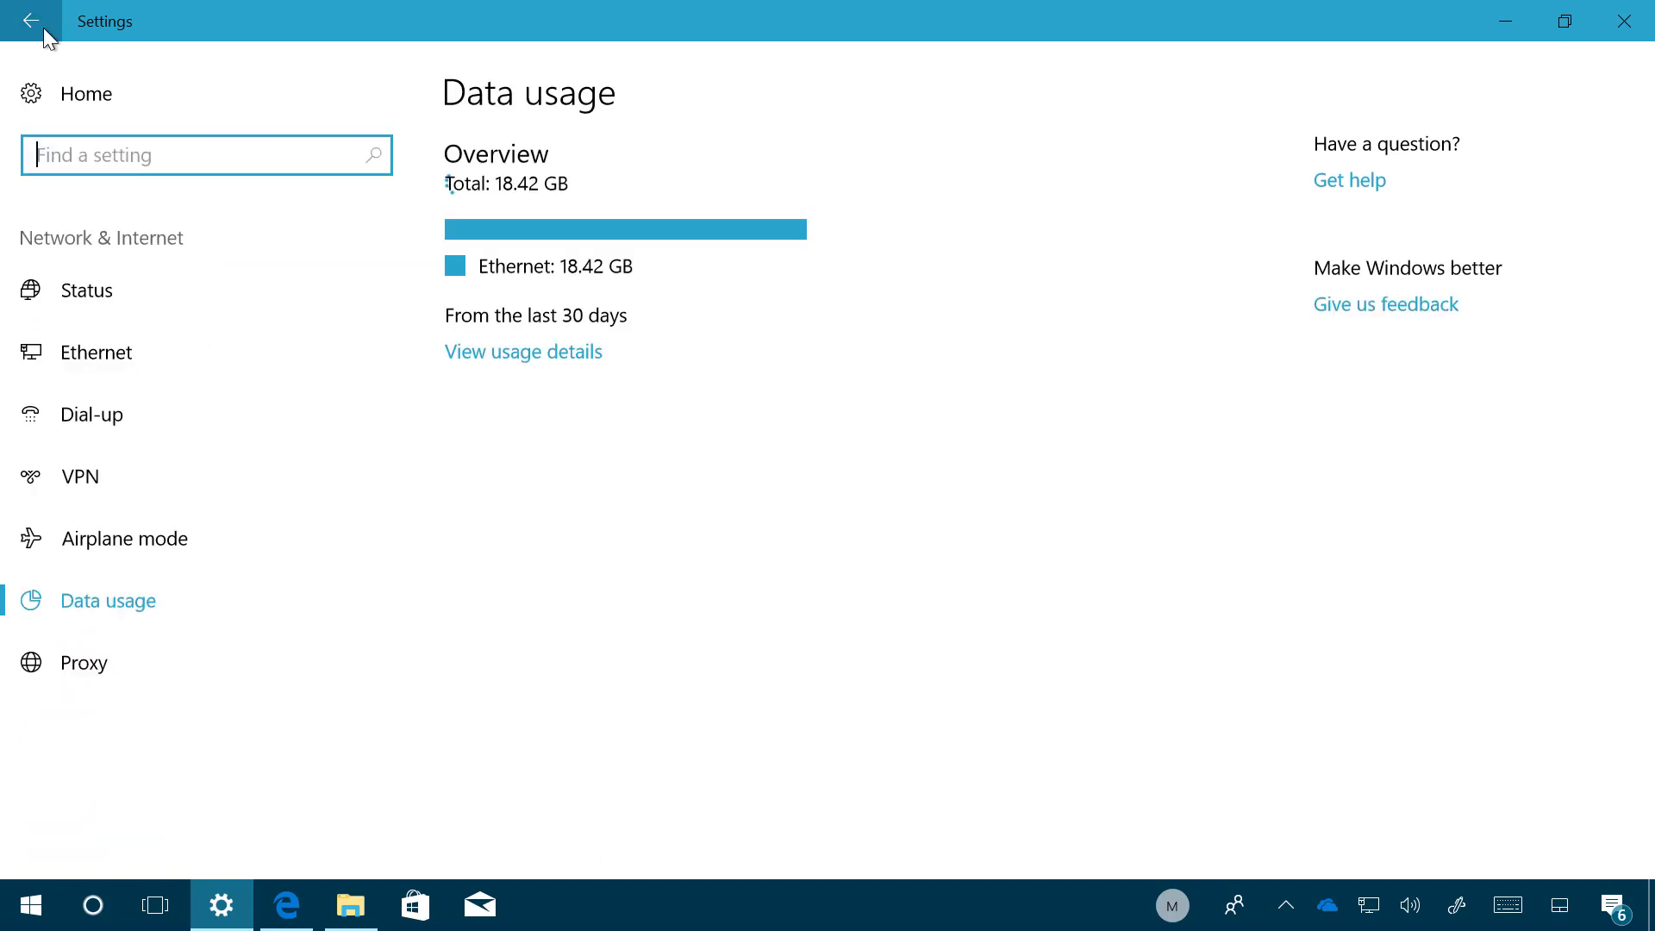
Go to Personalization > Taskbar and scroll down to the People options: people, Shoulder Taps and sound, all On
left_click(92, 100)
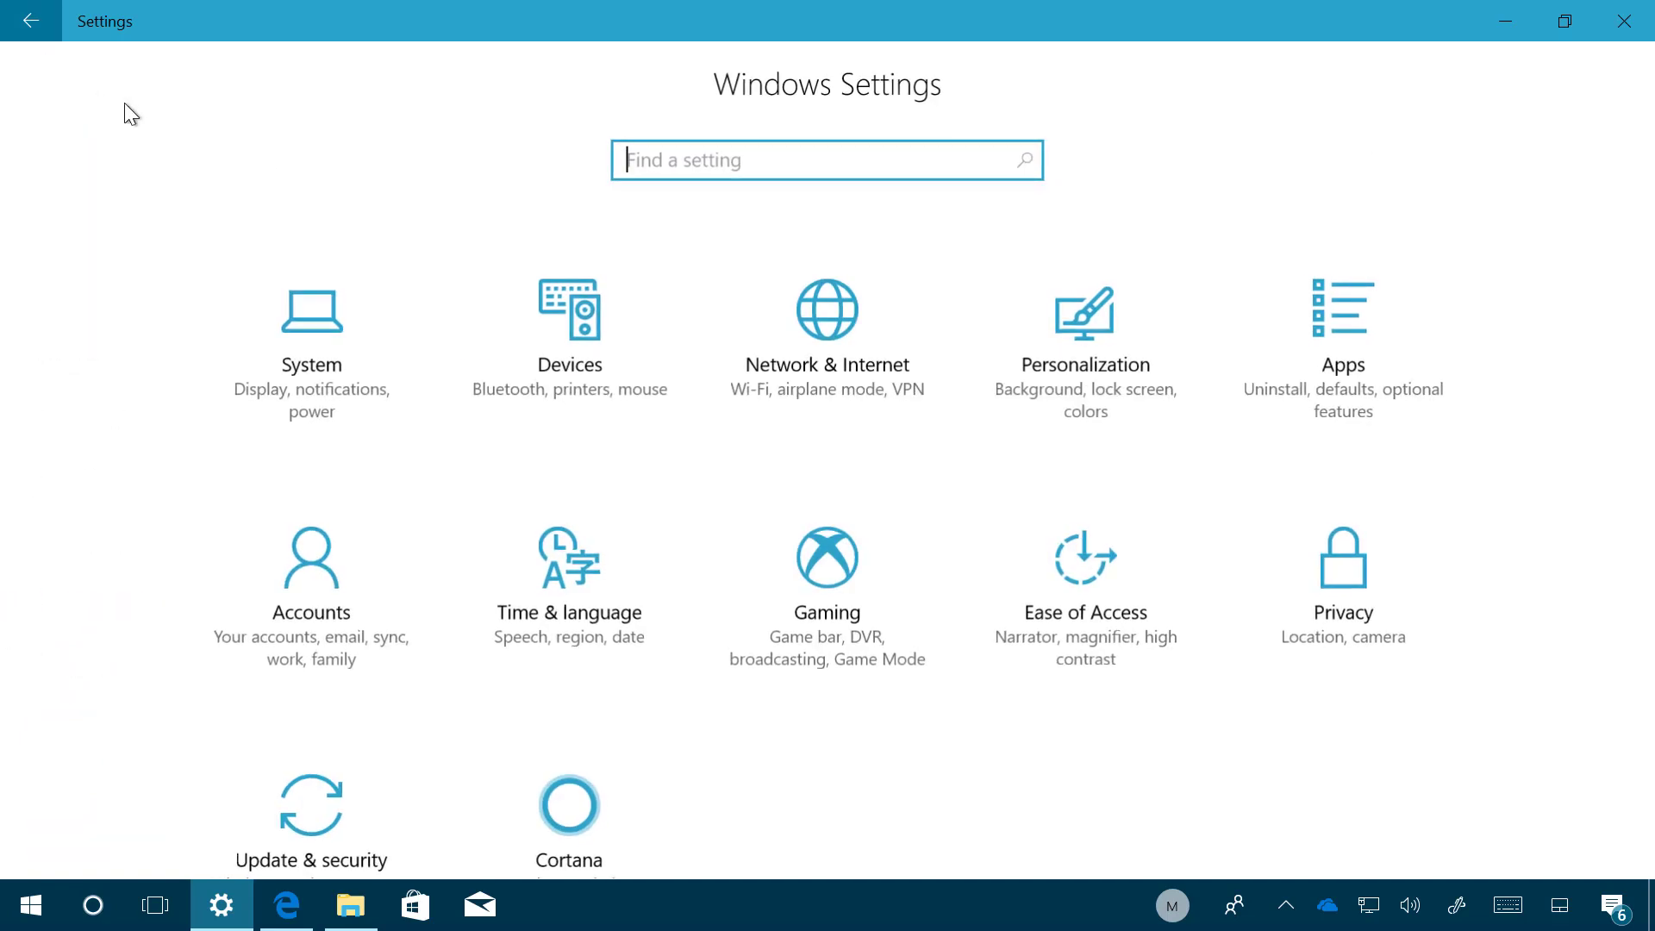
left_click(1098, 379)
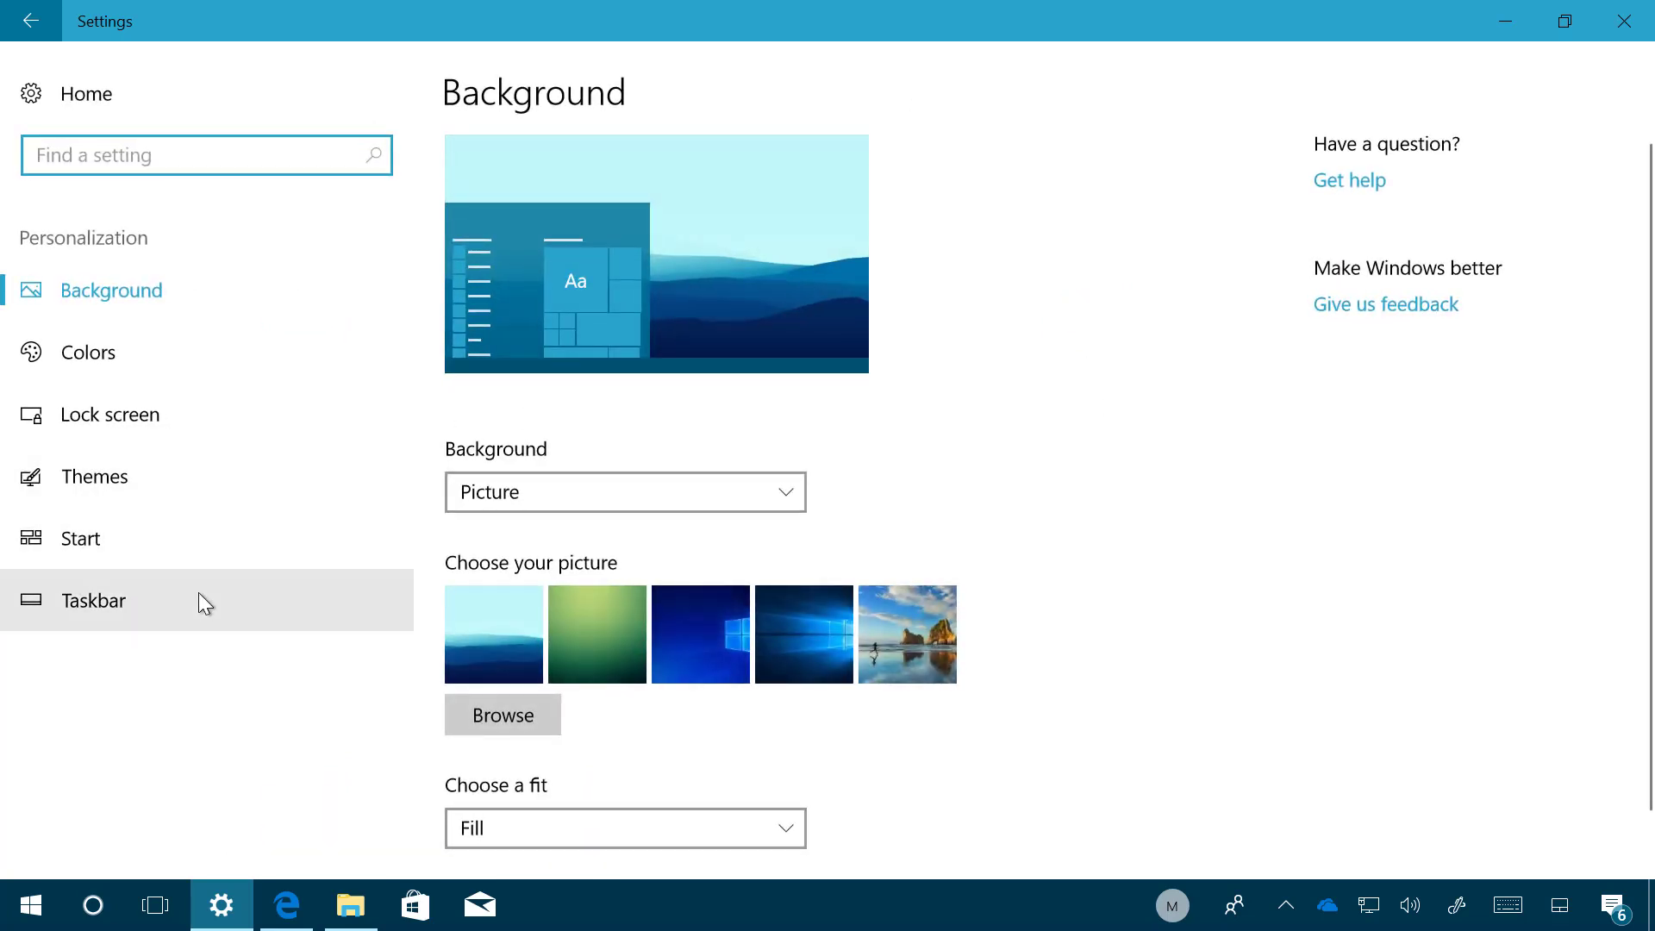
left_click(198, 600)
scroll(647, 503, "down", 10)
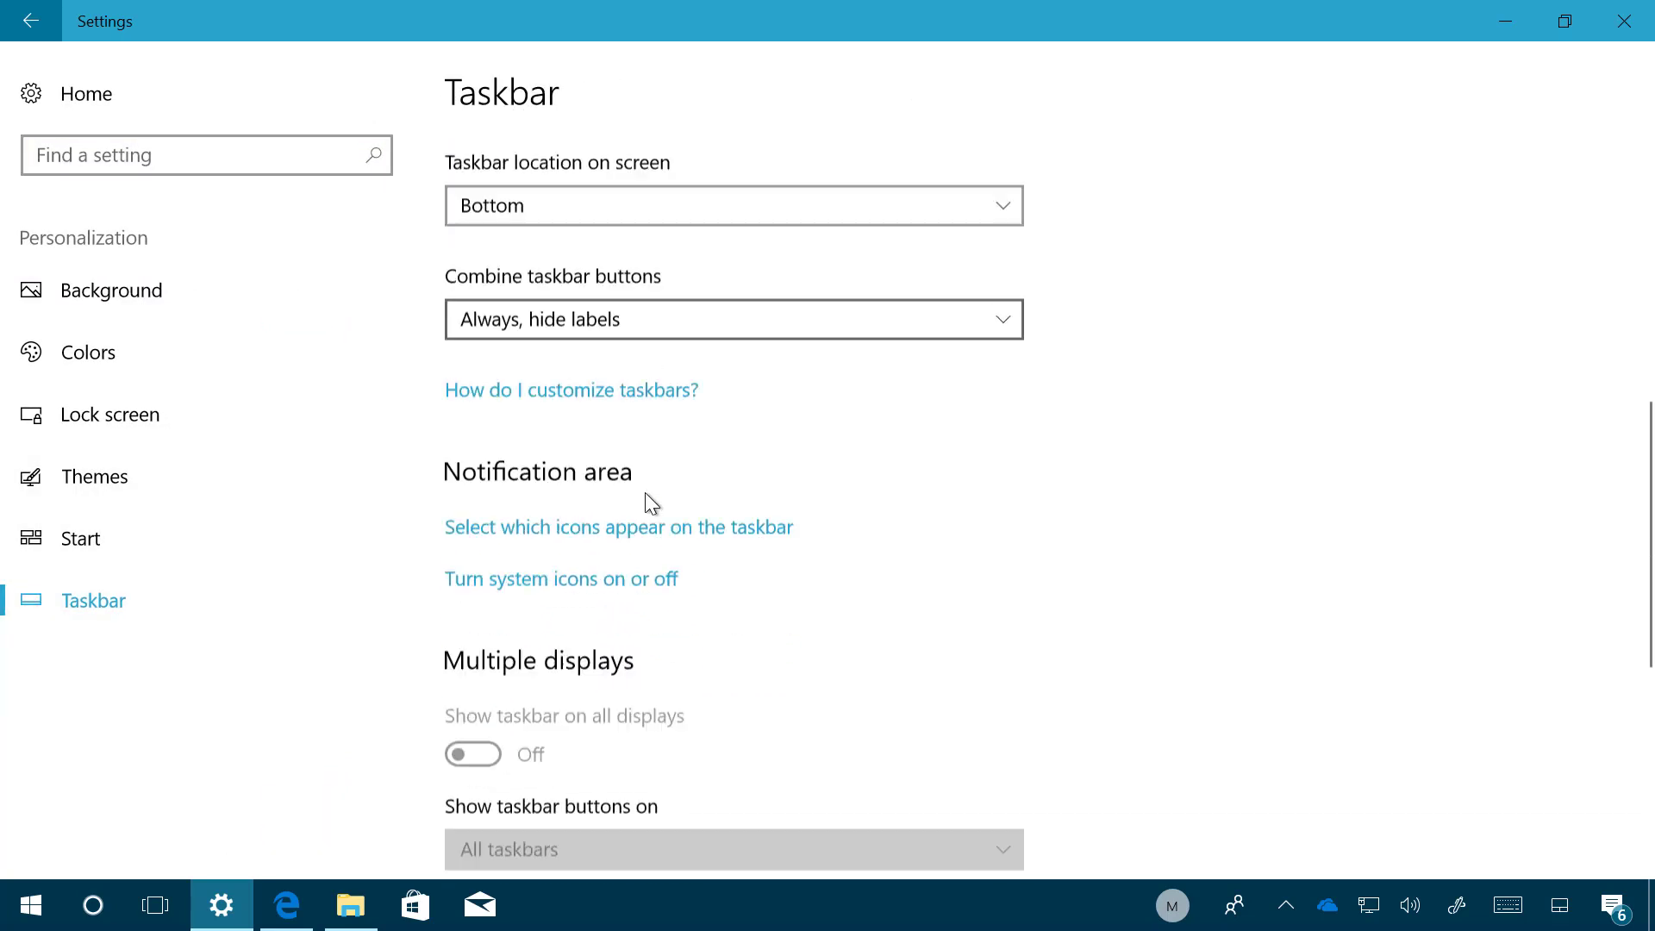
scroll(646, 499, "down", 6)
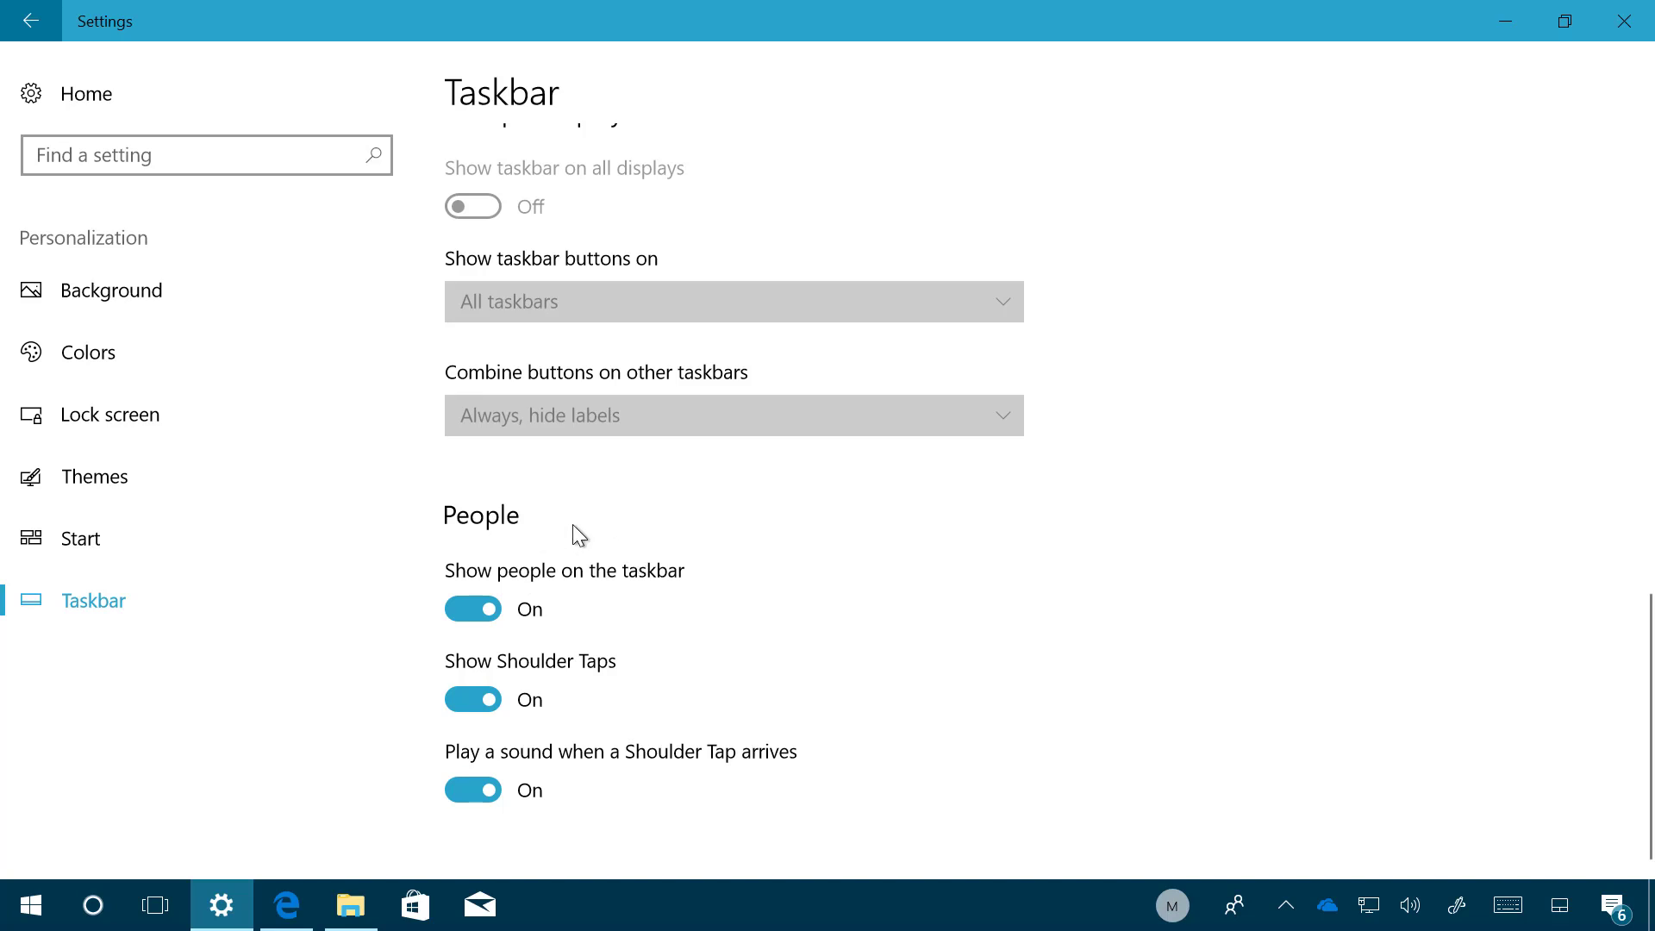
Open Gaming > Broadcasting, scroll through its options, then switch to the Game Monitor page
left_click(105, 105)
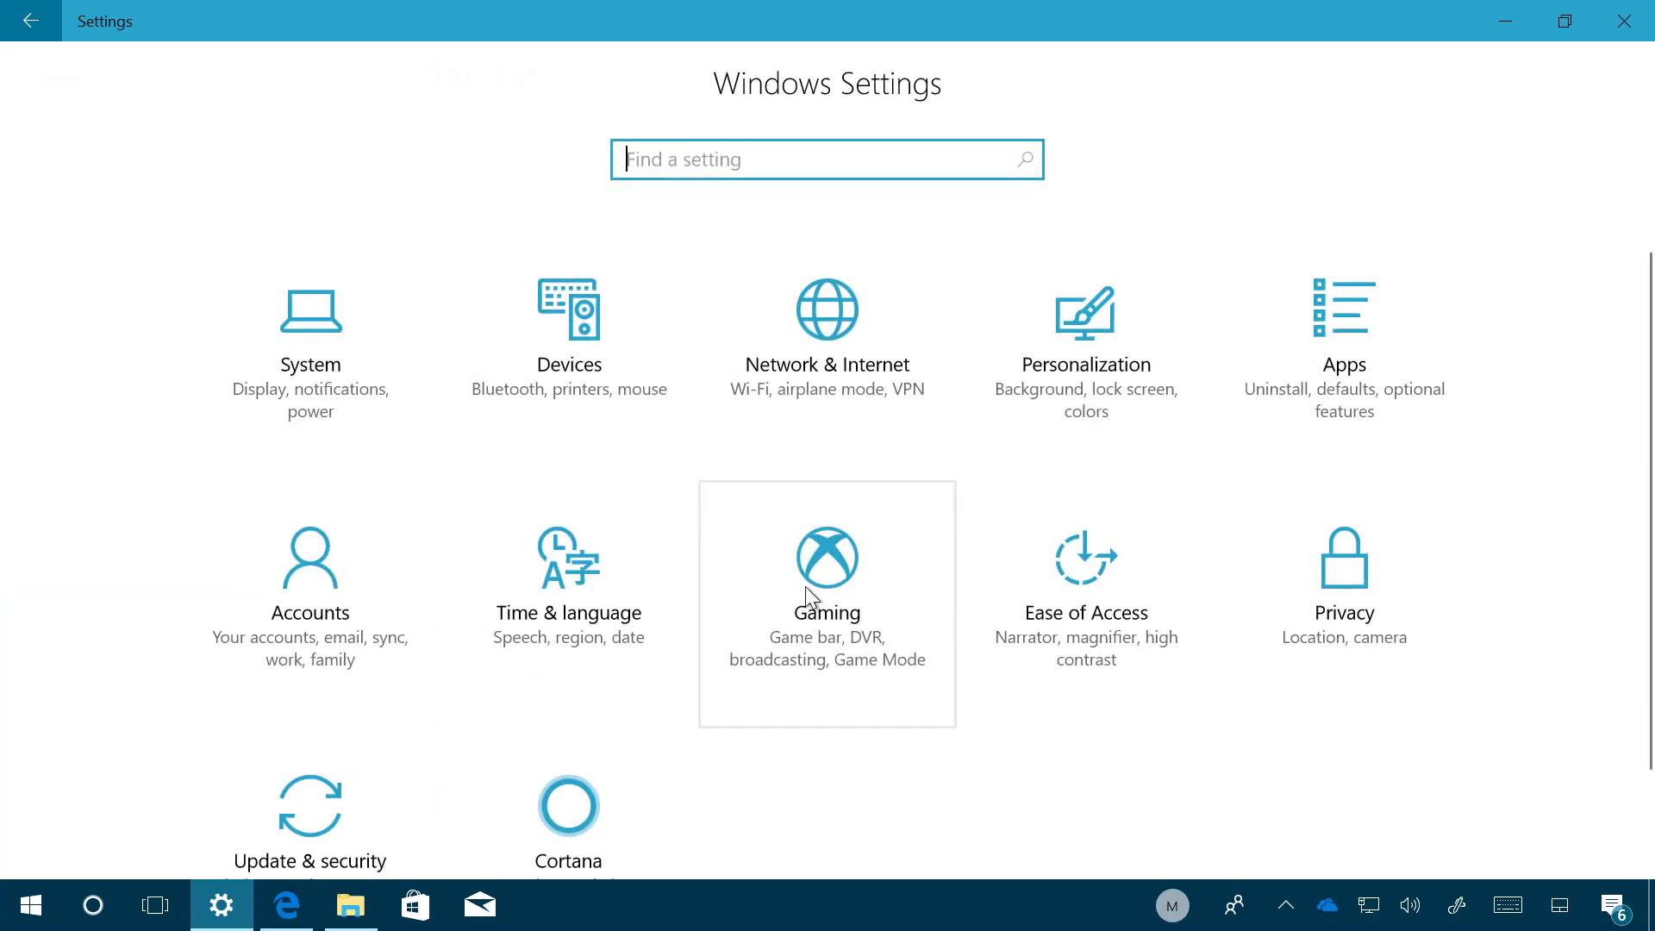
left_click(805, 584)
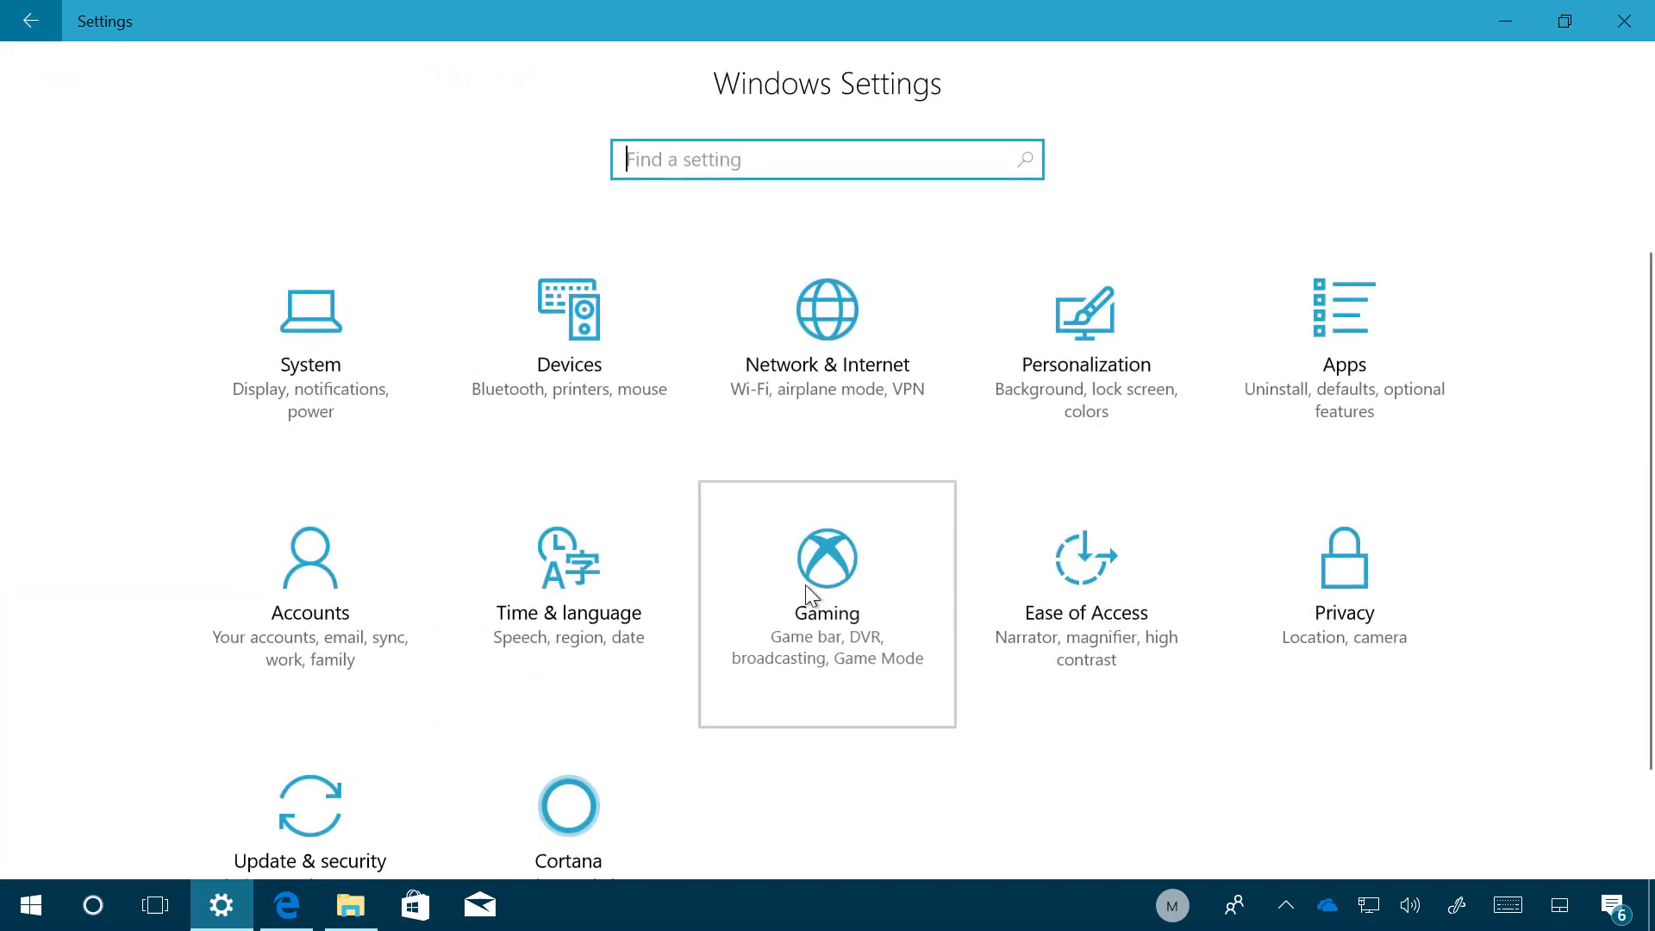
left_click(157, 426)
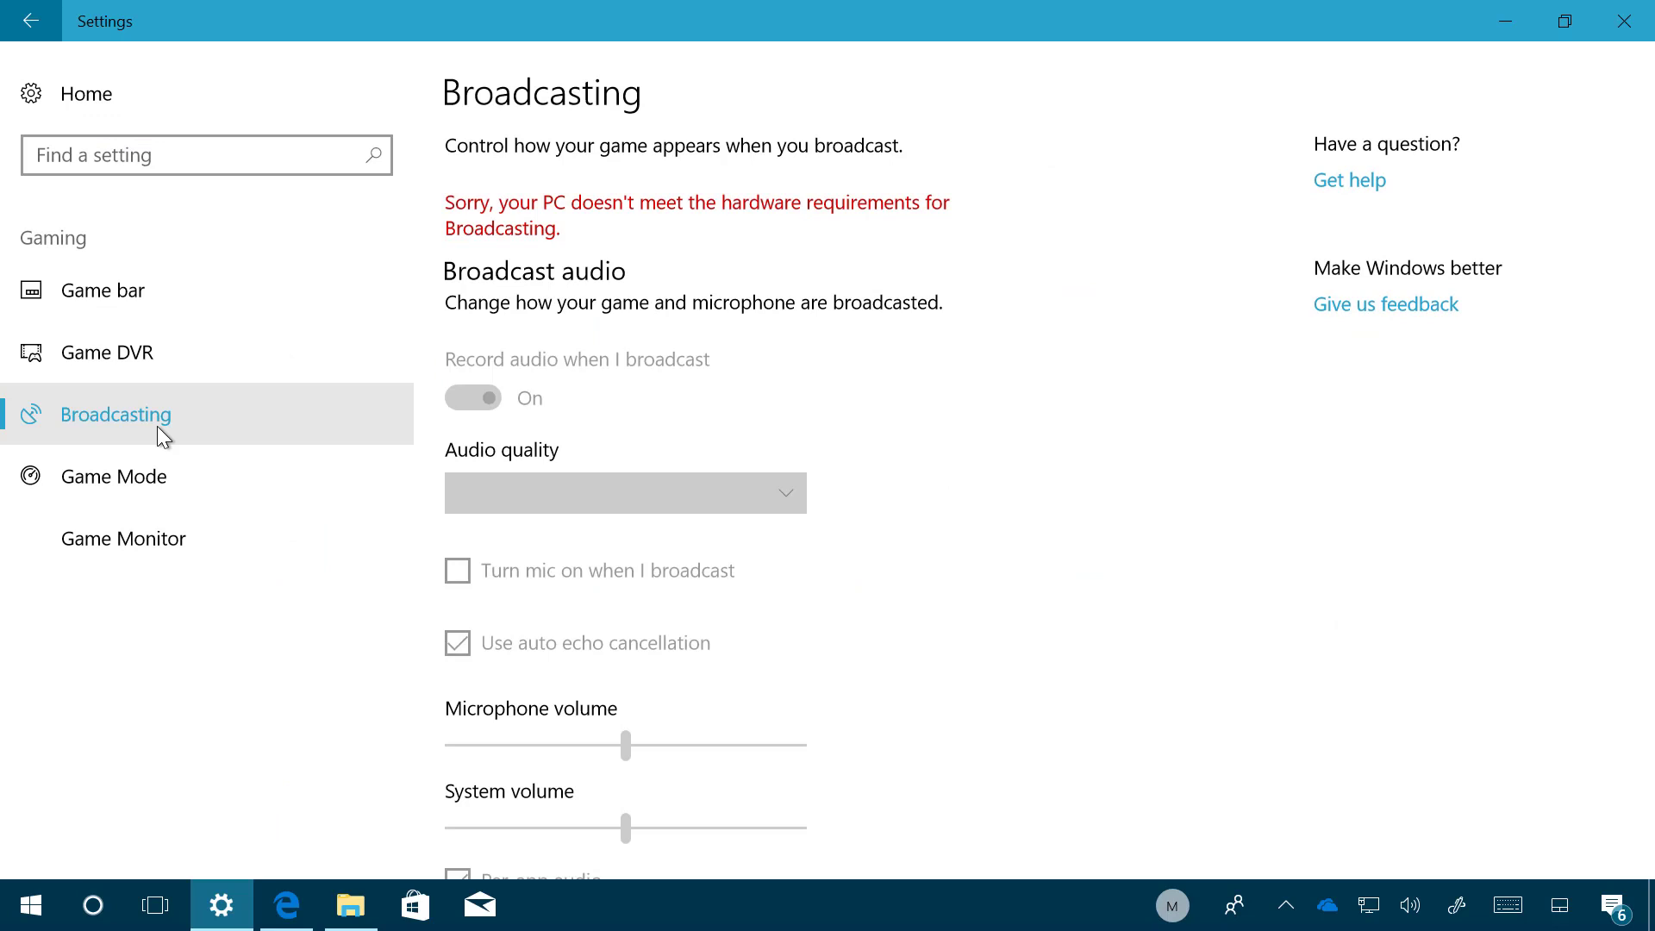
scroll(696, 447, "down", 2)
scroll(698, 449, "down", 3)
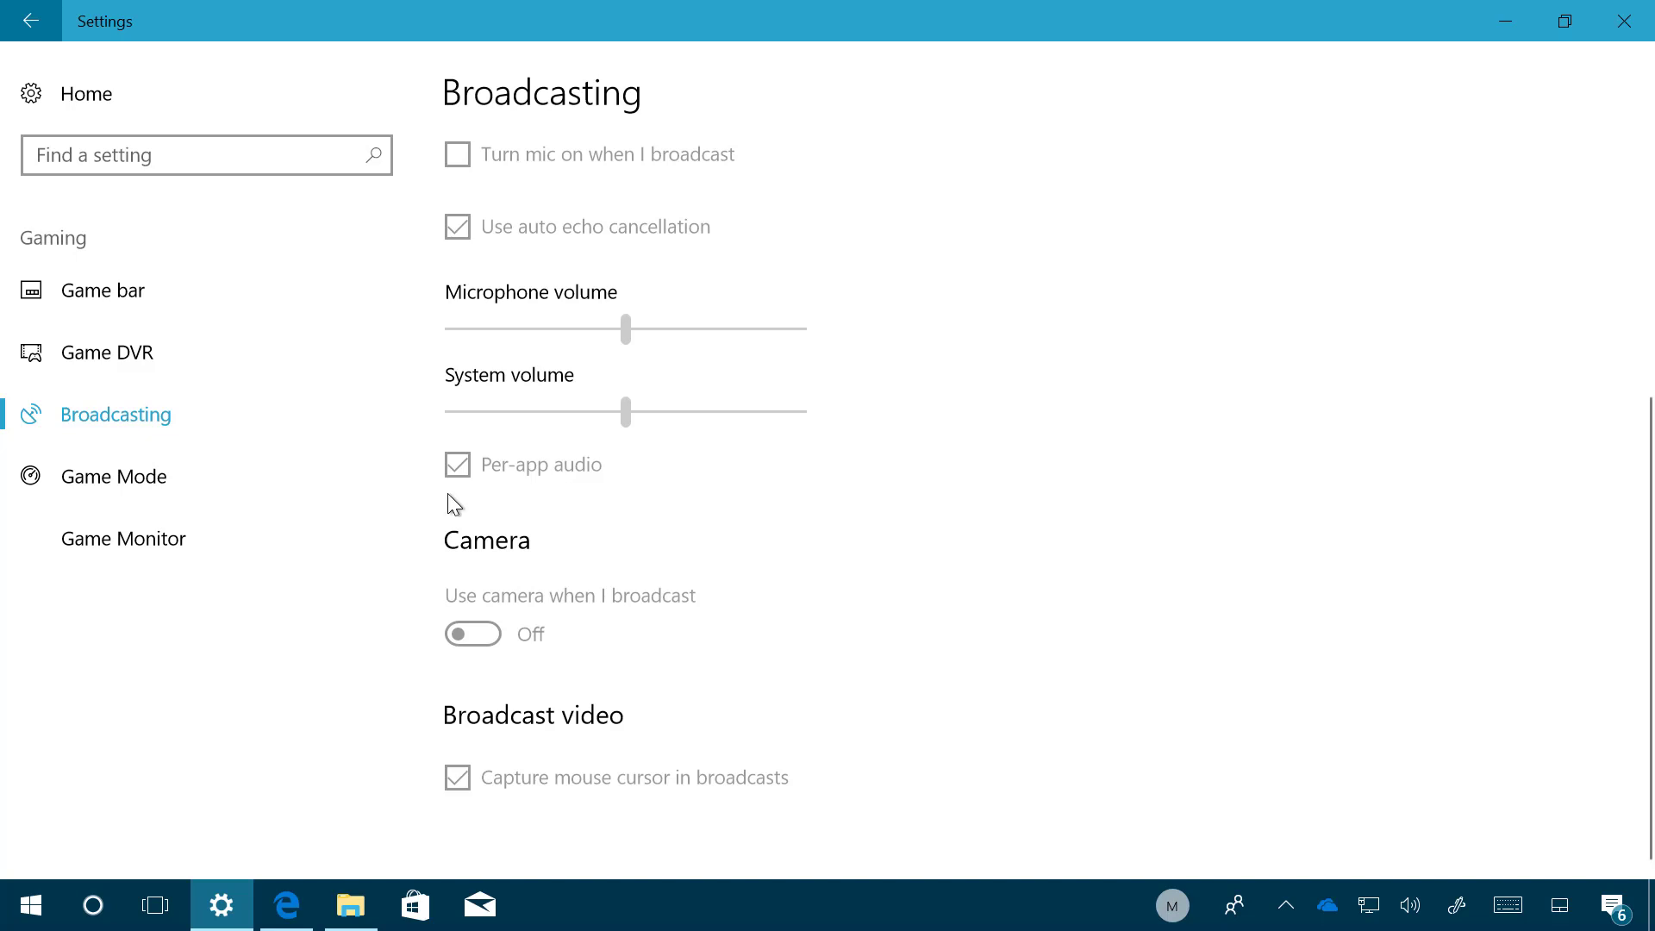
left_click(168, 545)
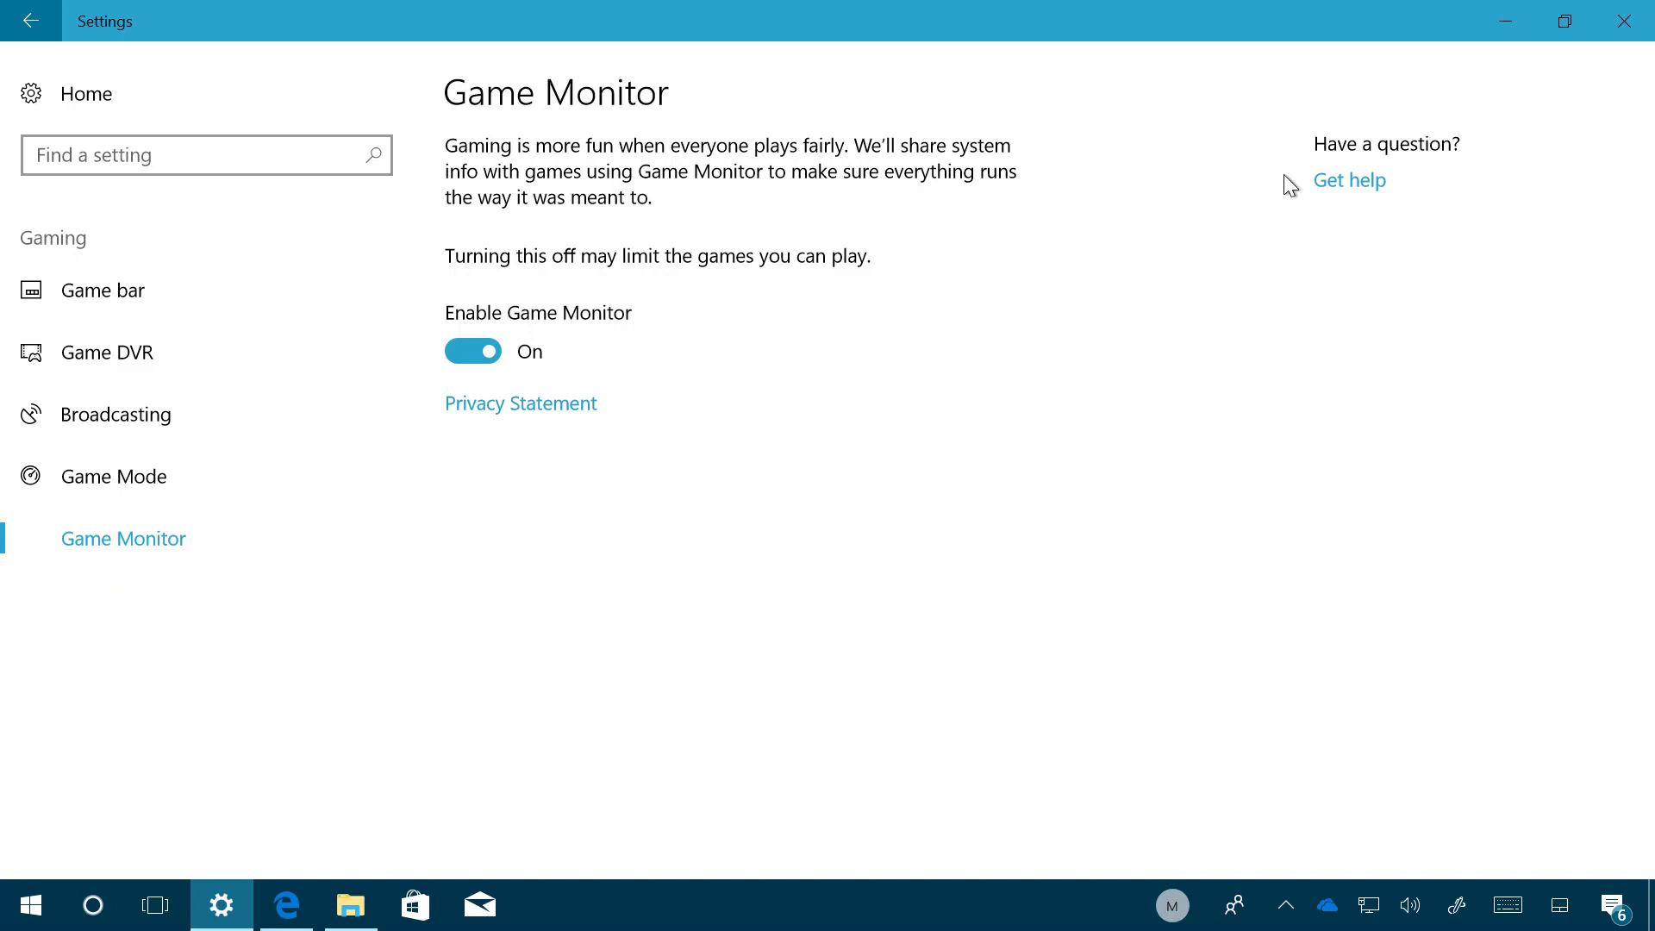
Minimize the Settings window from its title bar
left_click(1514, 27)
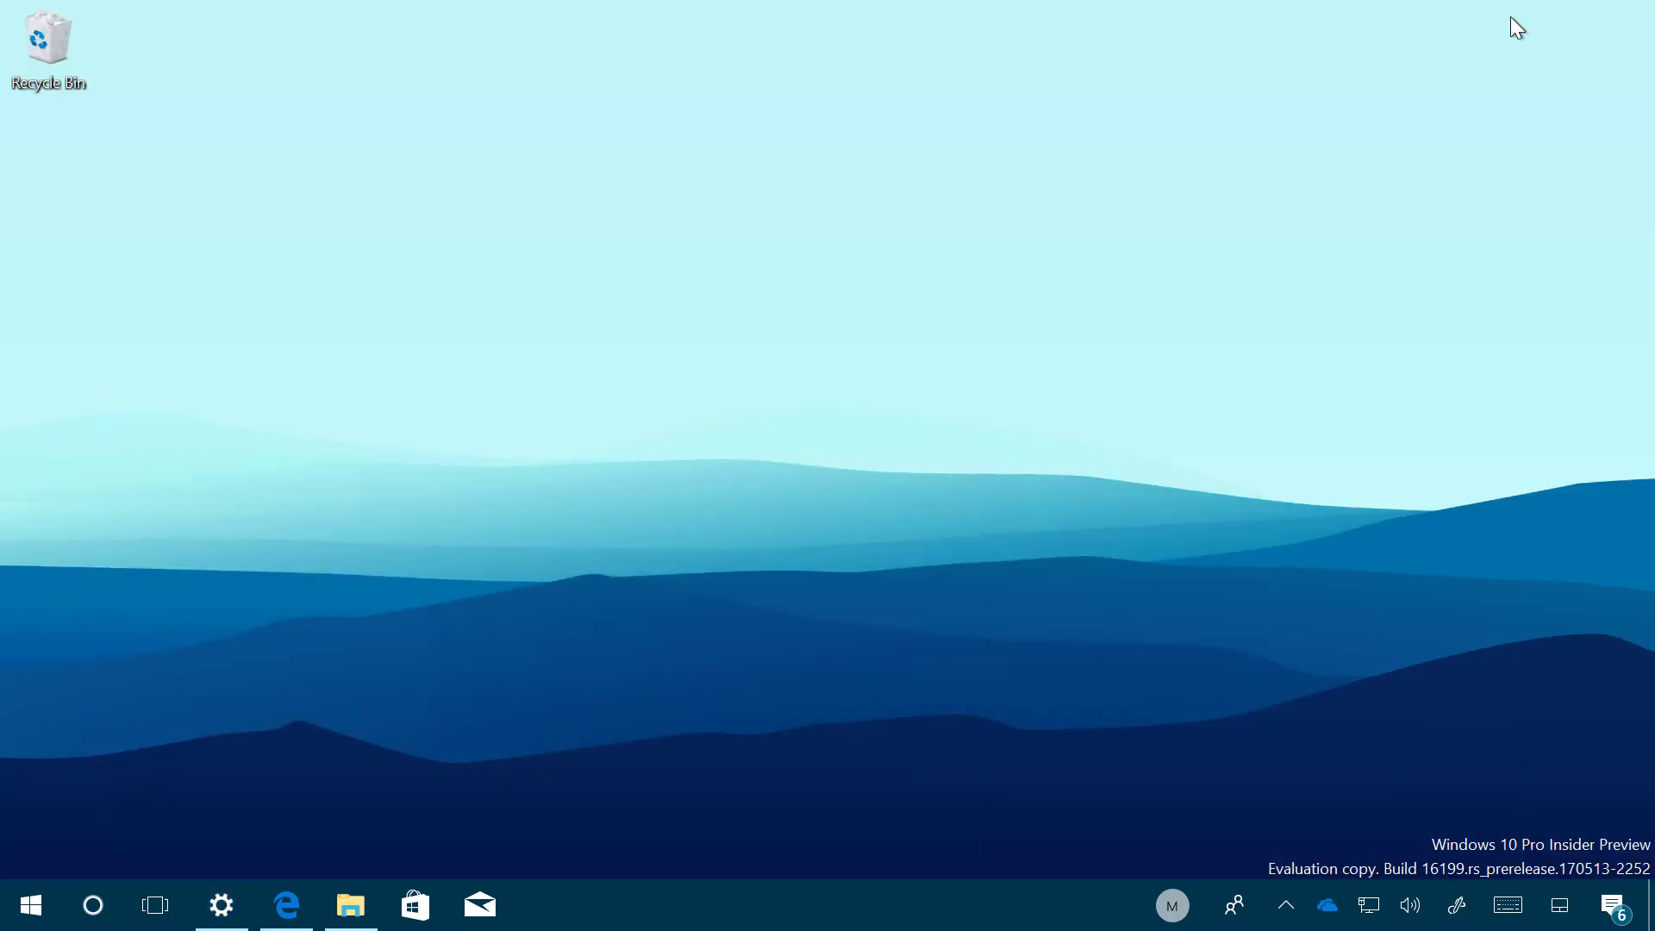